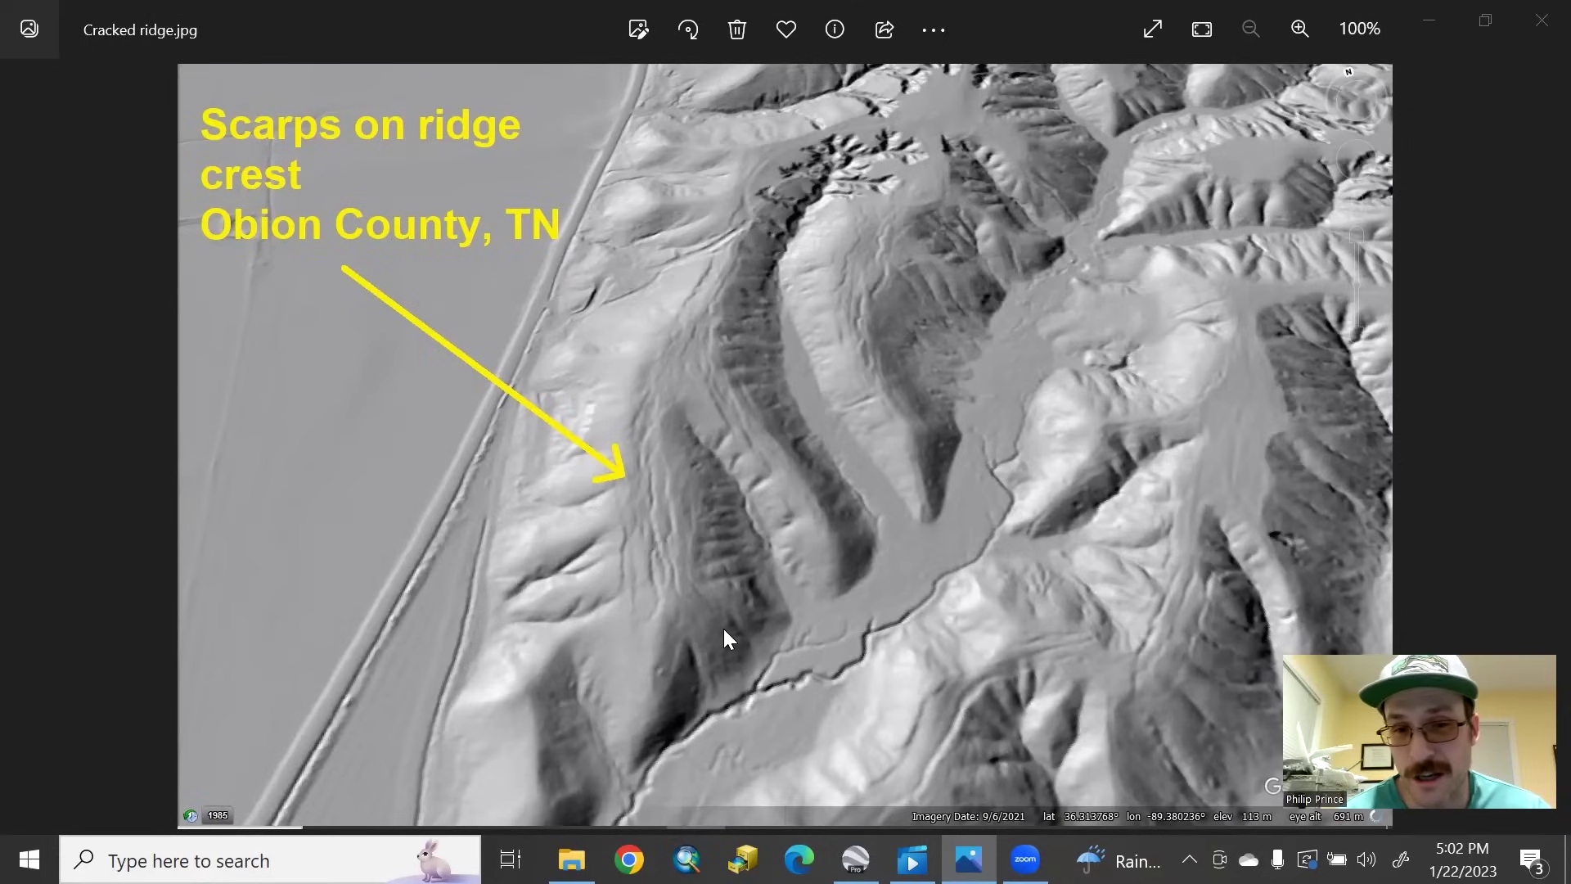
Advance to the Earthquakes and ridges sand-model video and start it playing.
key("Right")
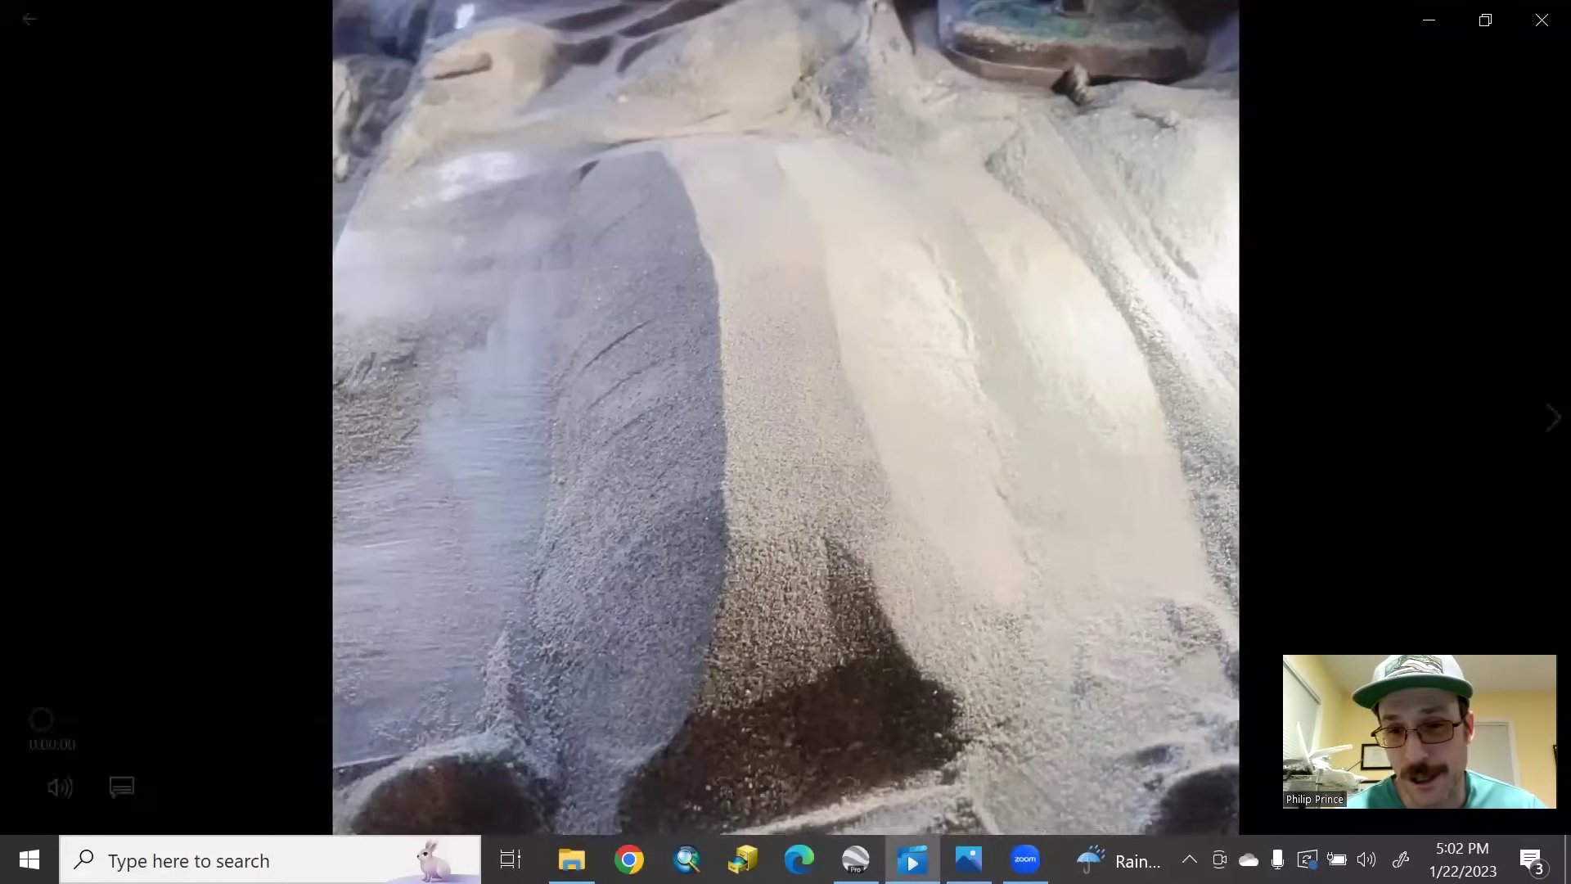
left_click(1336, 365)
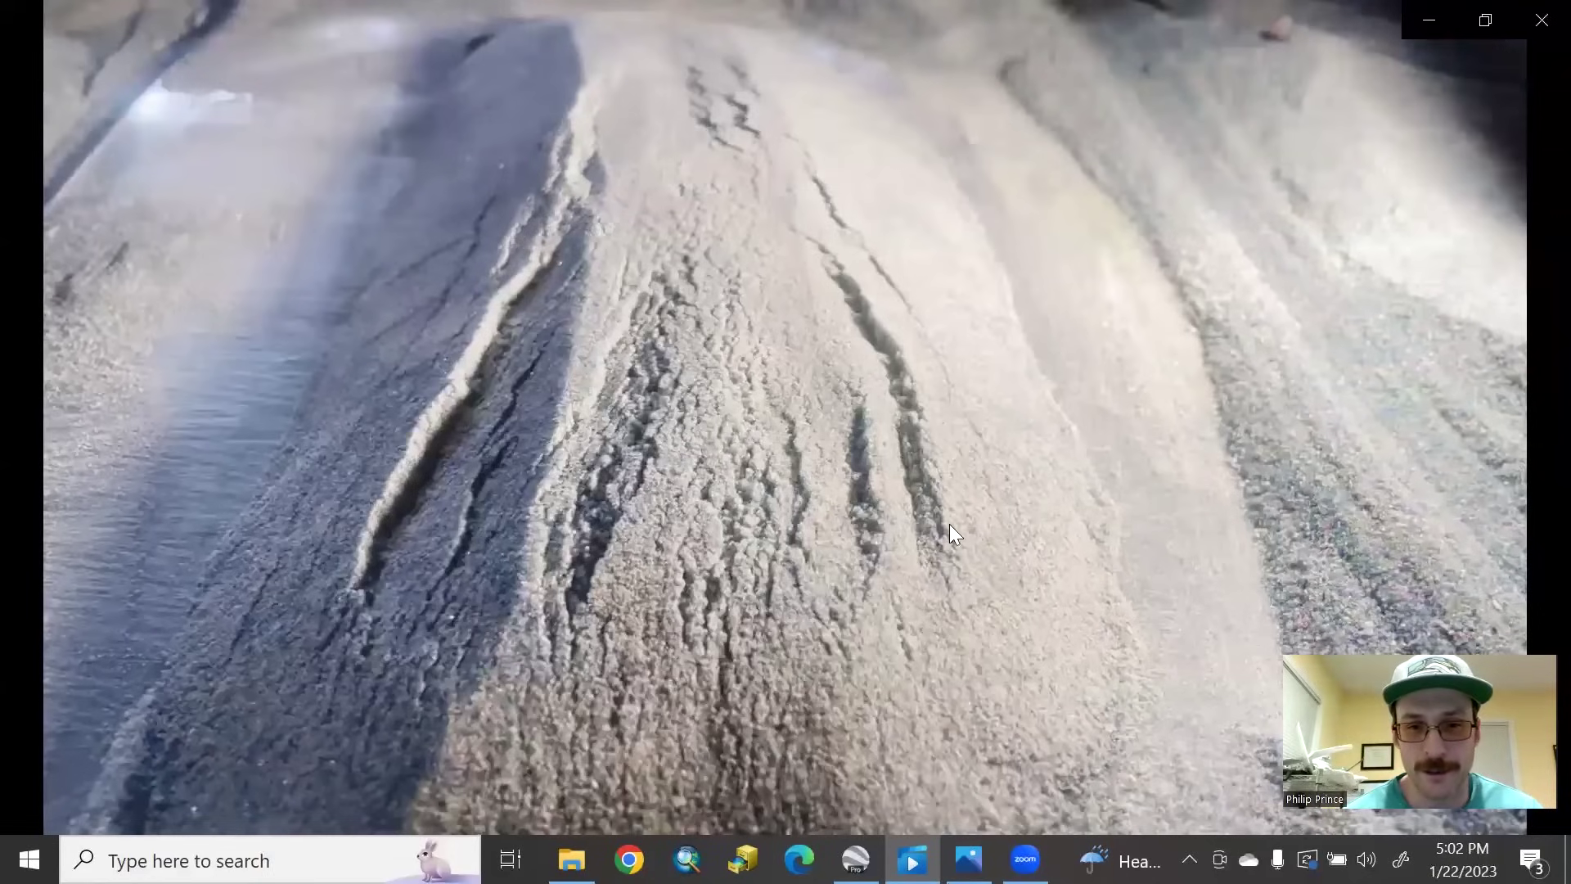
Pause the Earthquakes and ridges video at 0:00:23 on the cracked sand ridge.
mouse_move(775, 717)
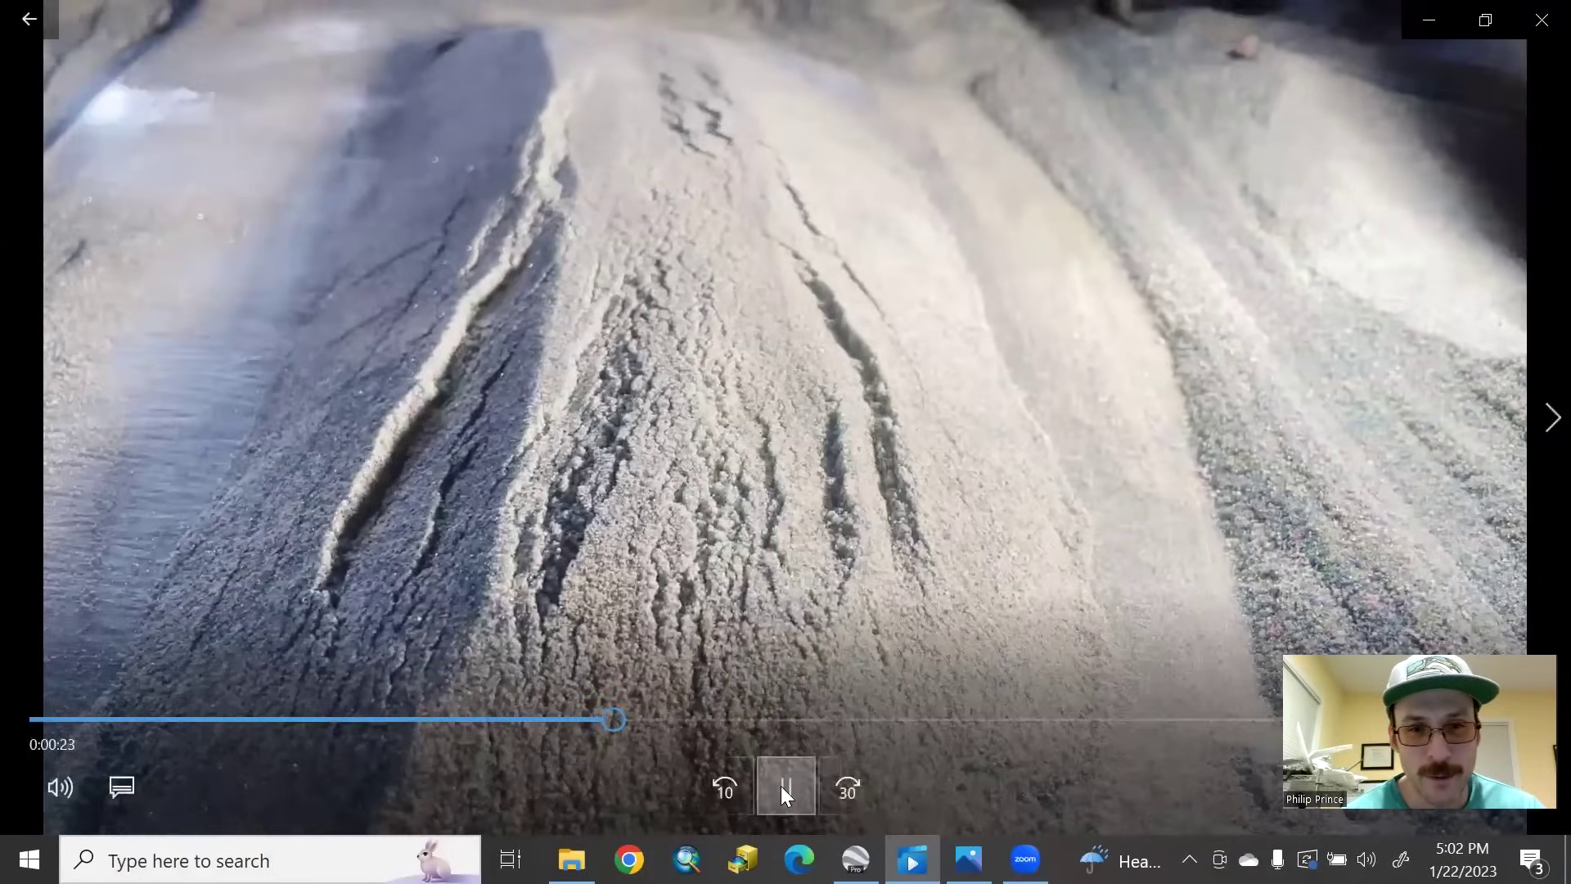
left_click(784, 787)
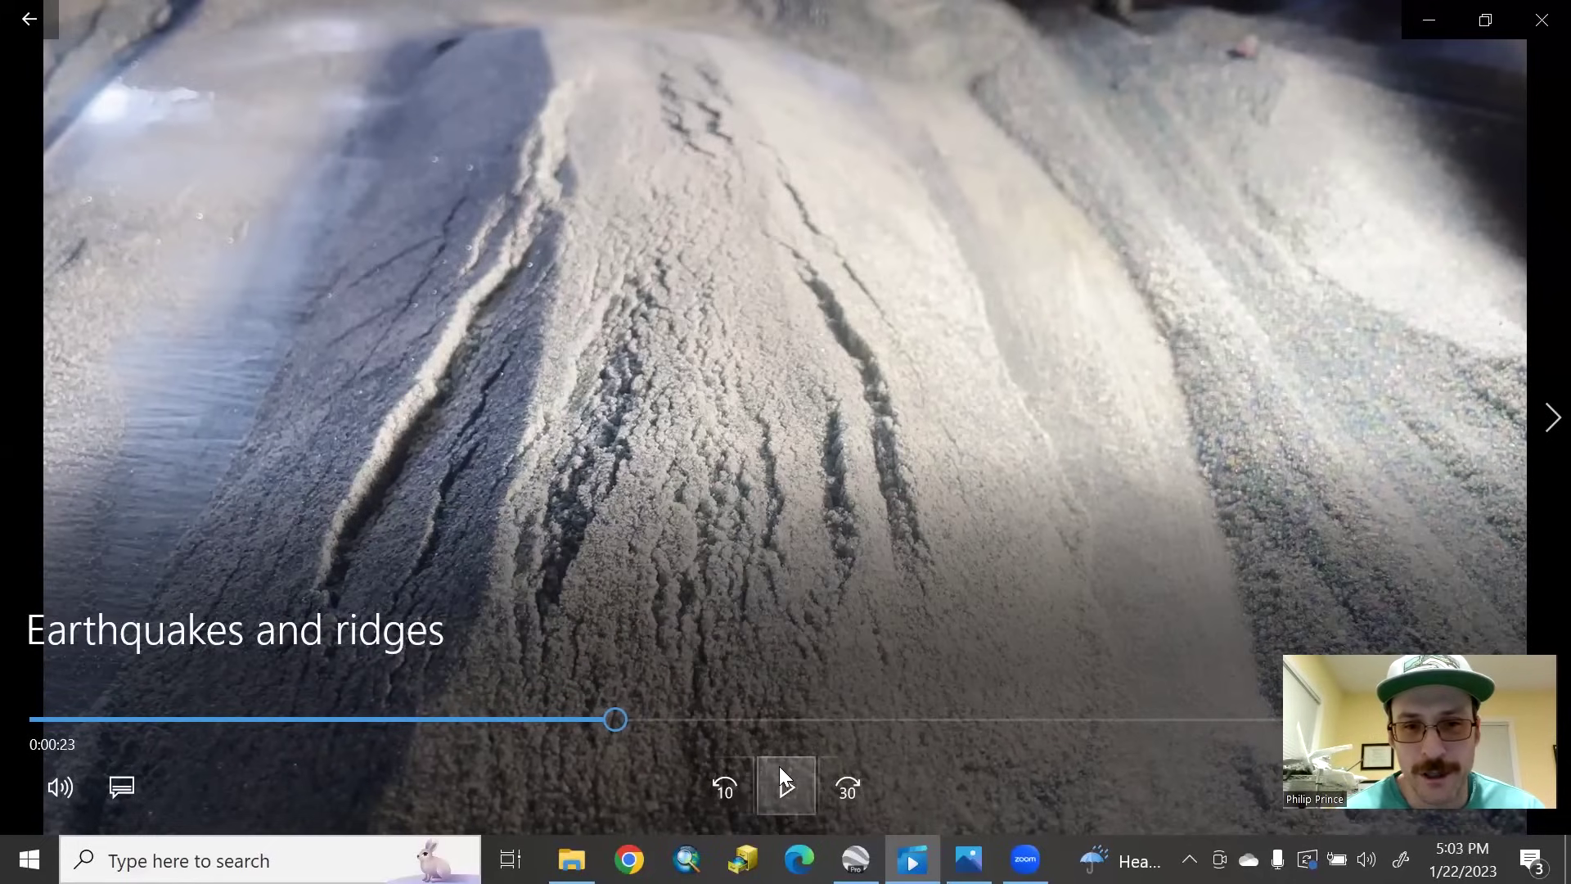
Resume the ridge video until it ends at 0:01:00, then return to Cracked ridge.jpg.
left_click(785, 785)
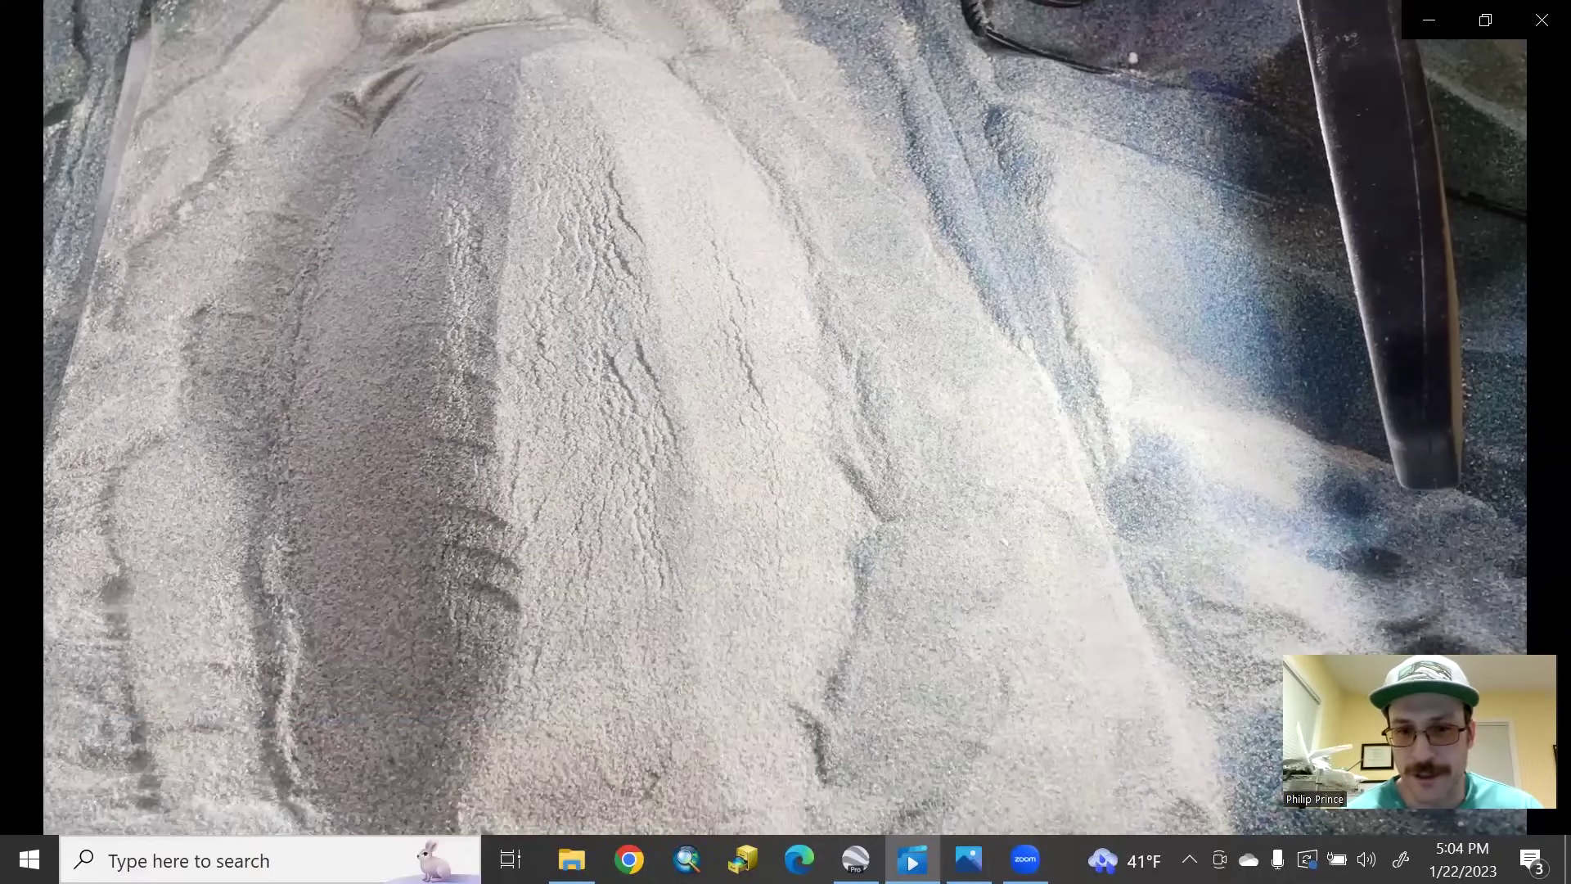
mouse_move(456, 533)
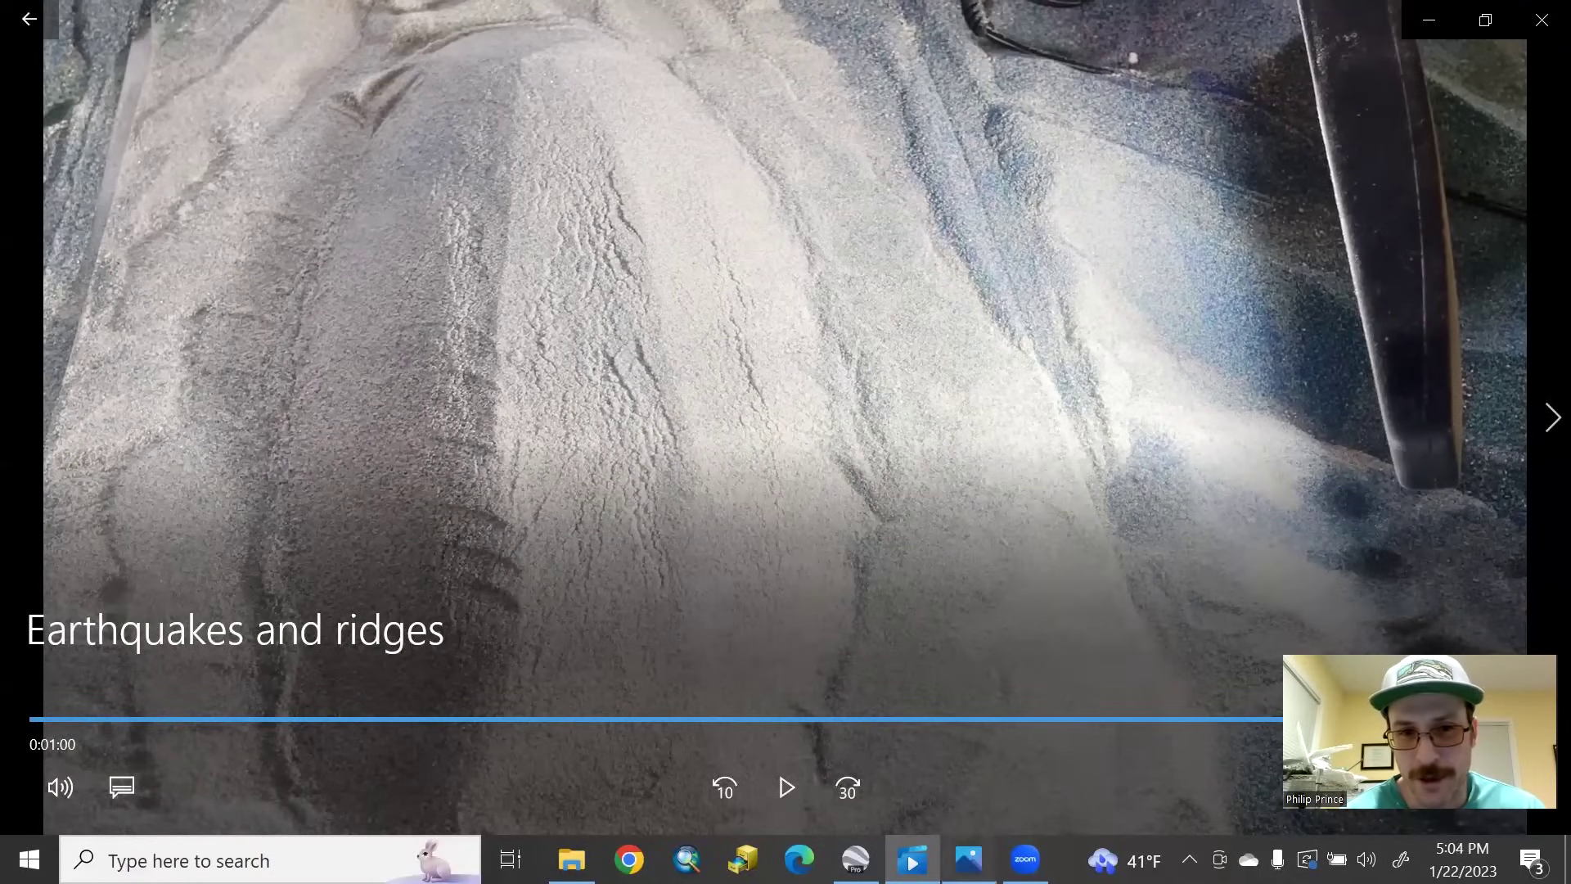
left_click(1538, 415)
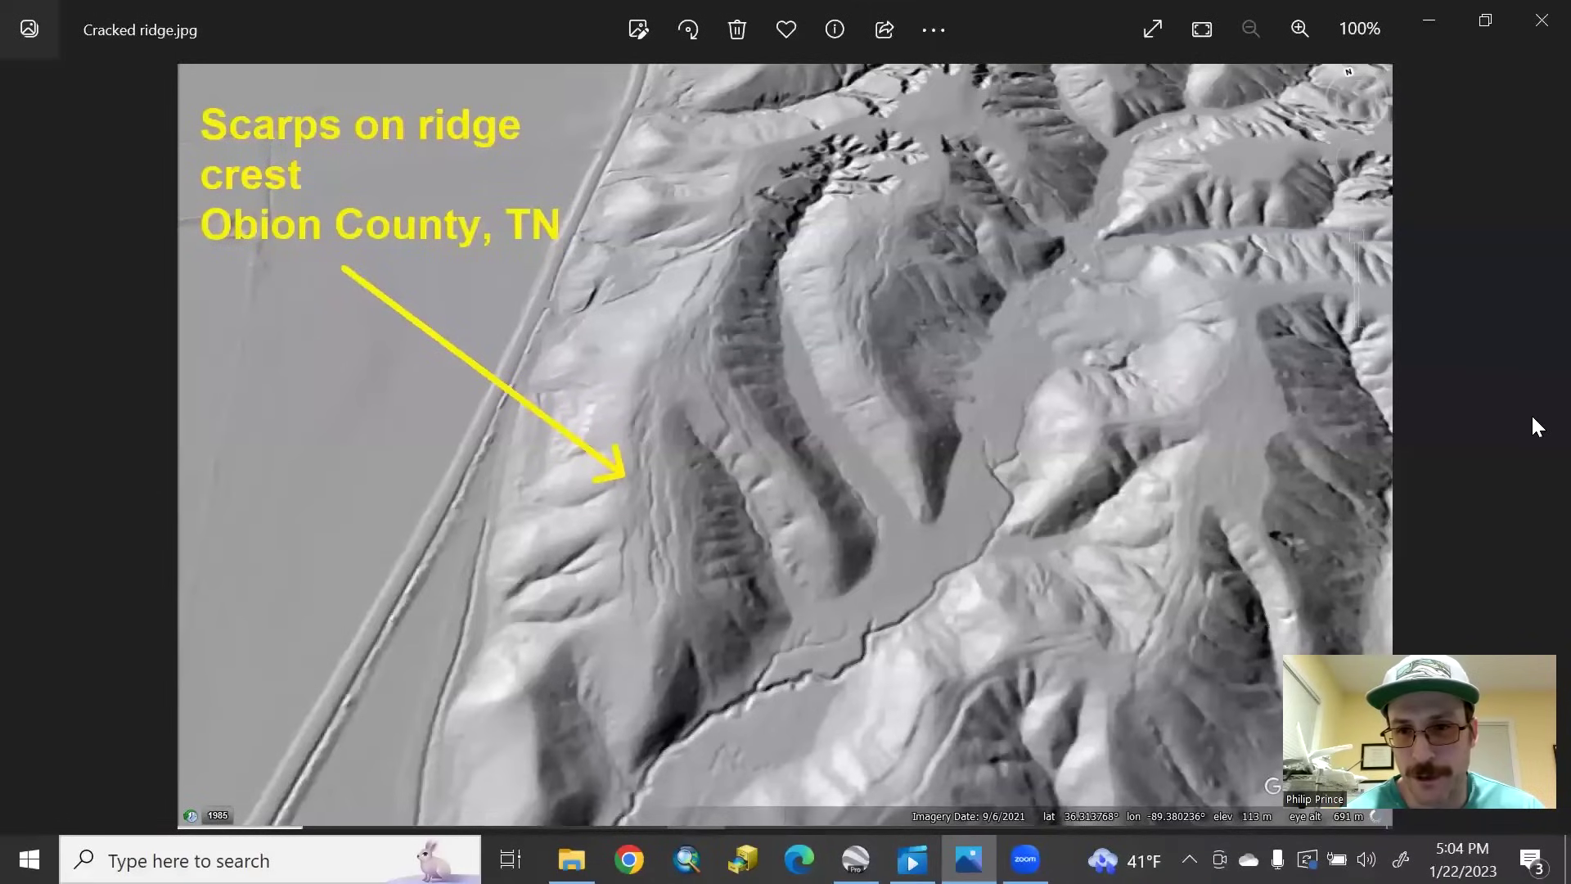
Show Cracked ridge1.jpg, the sand model beside the Obion County, TN hillshade.
left_click(1536, 446)
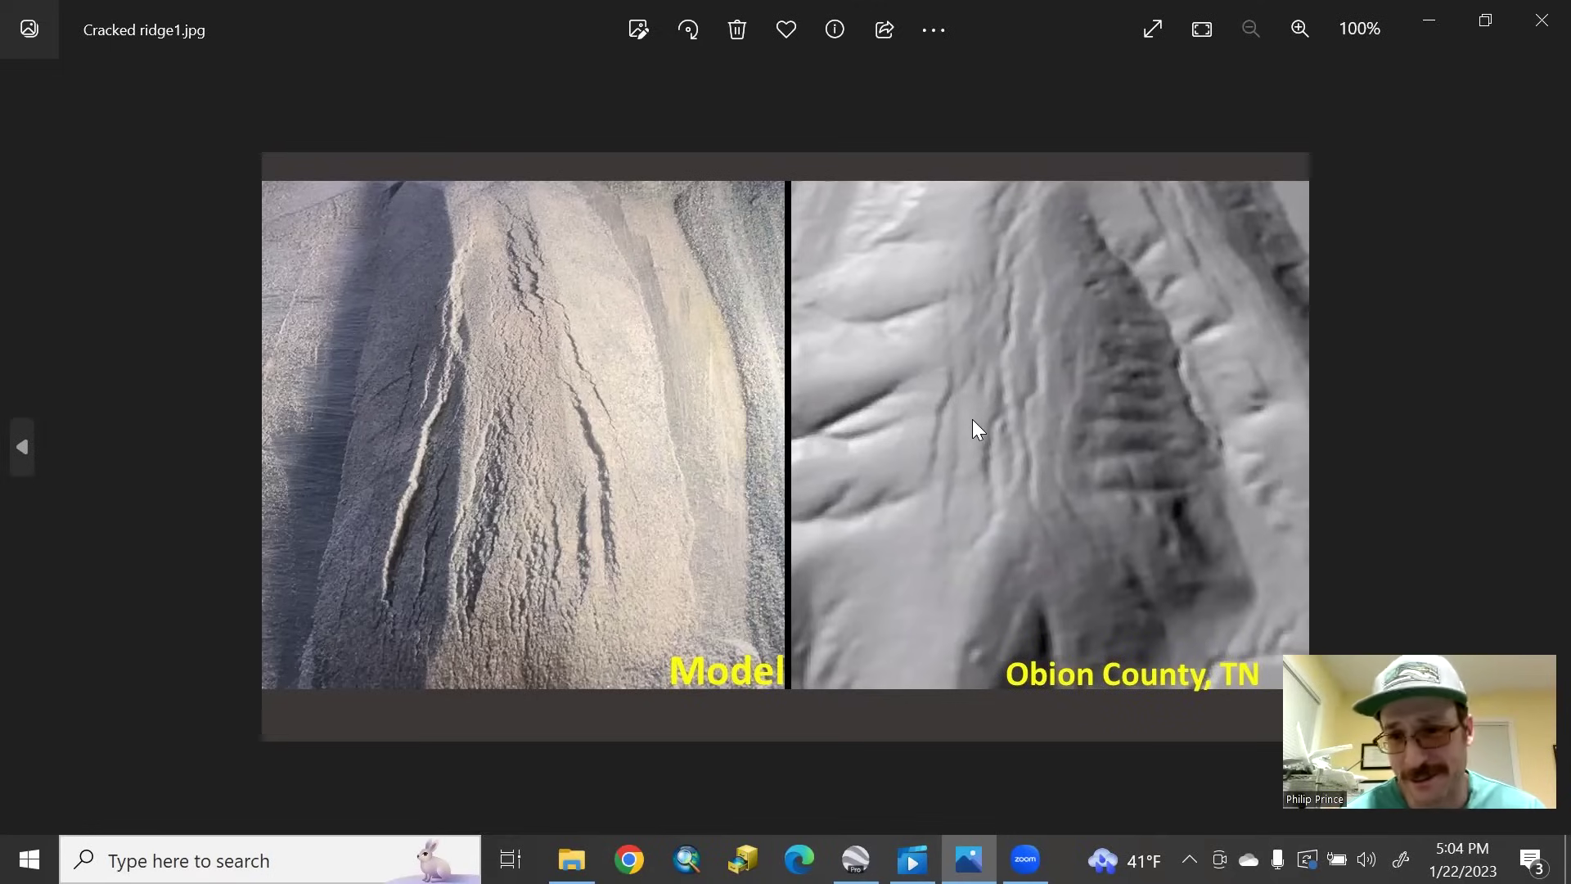
In Google Earth Pro, find New Madrid, MO and pan southeast to the three hillshade overlays.
left_click(856, 859)
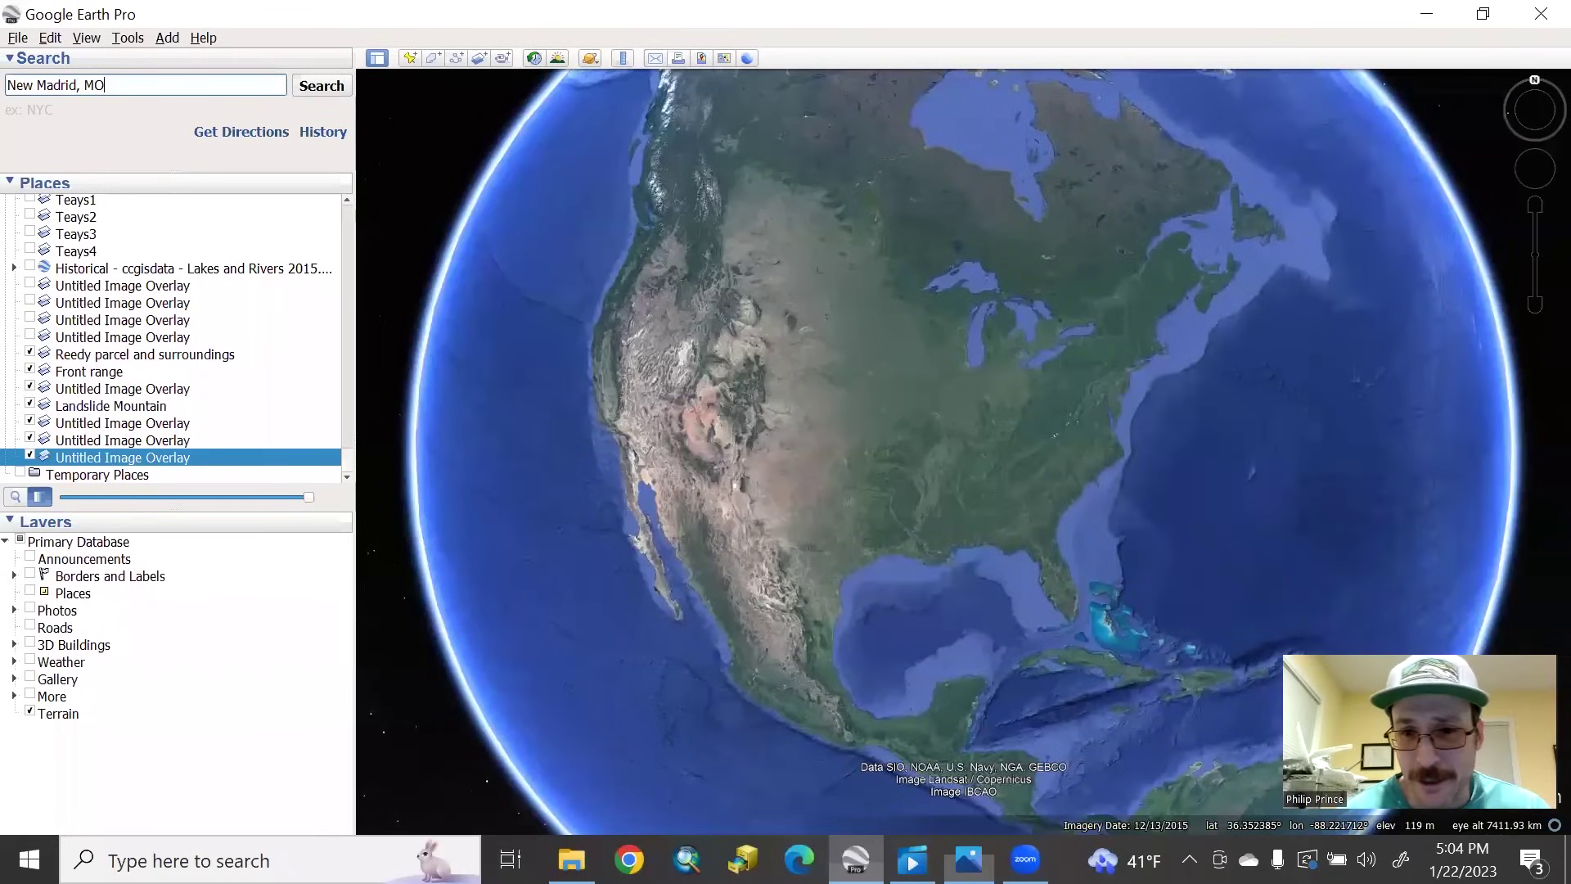
left_click(309, 90)
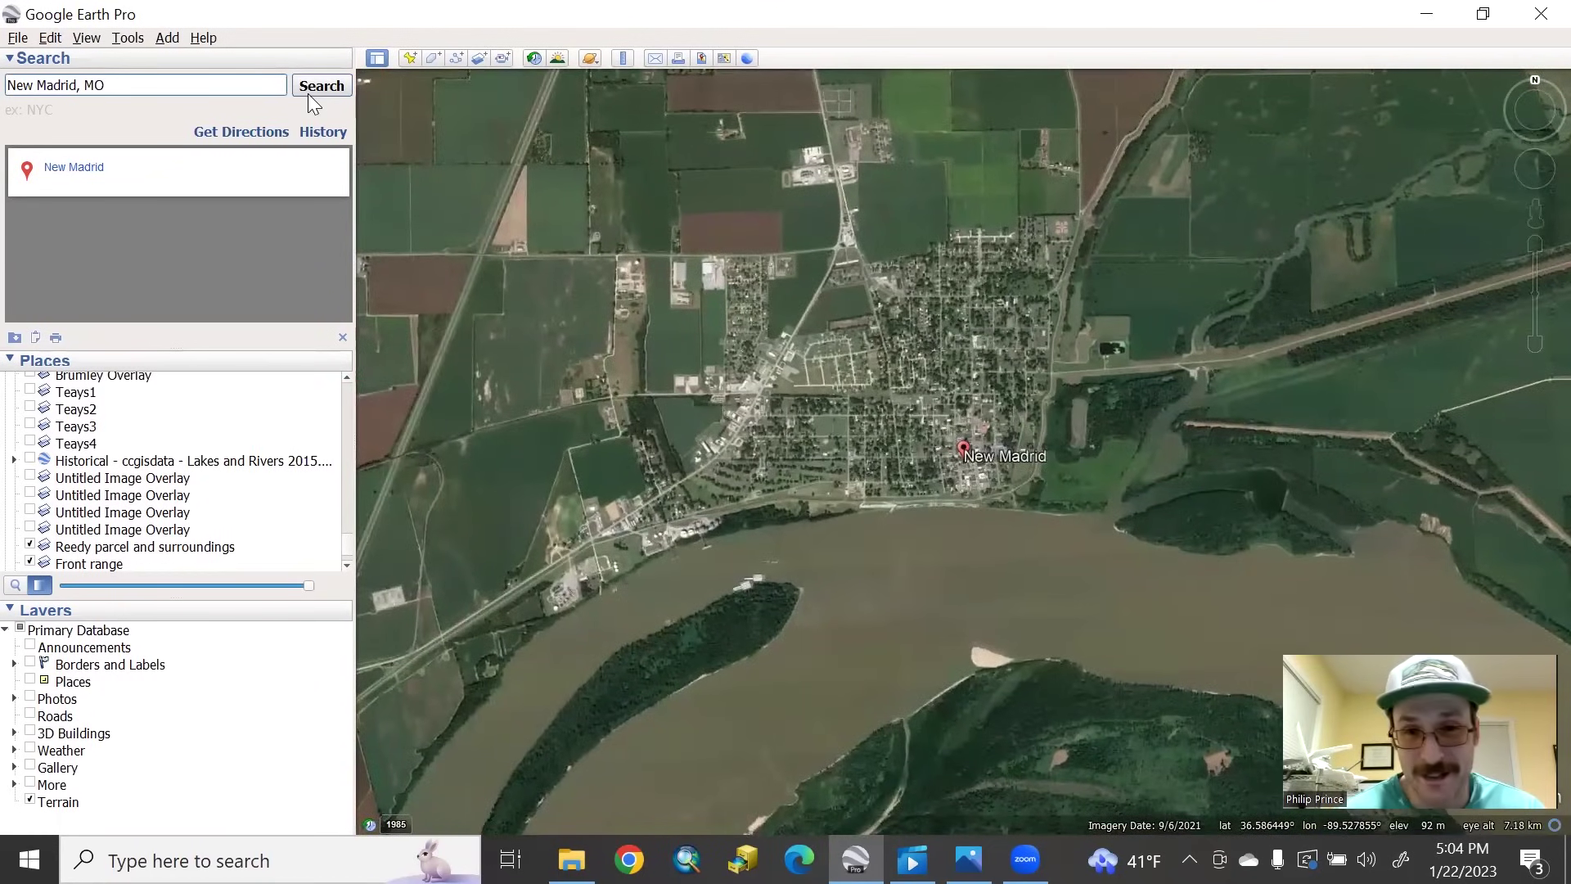
left_click(1533, 344)
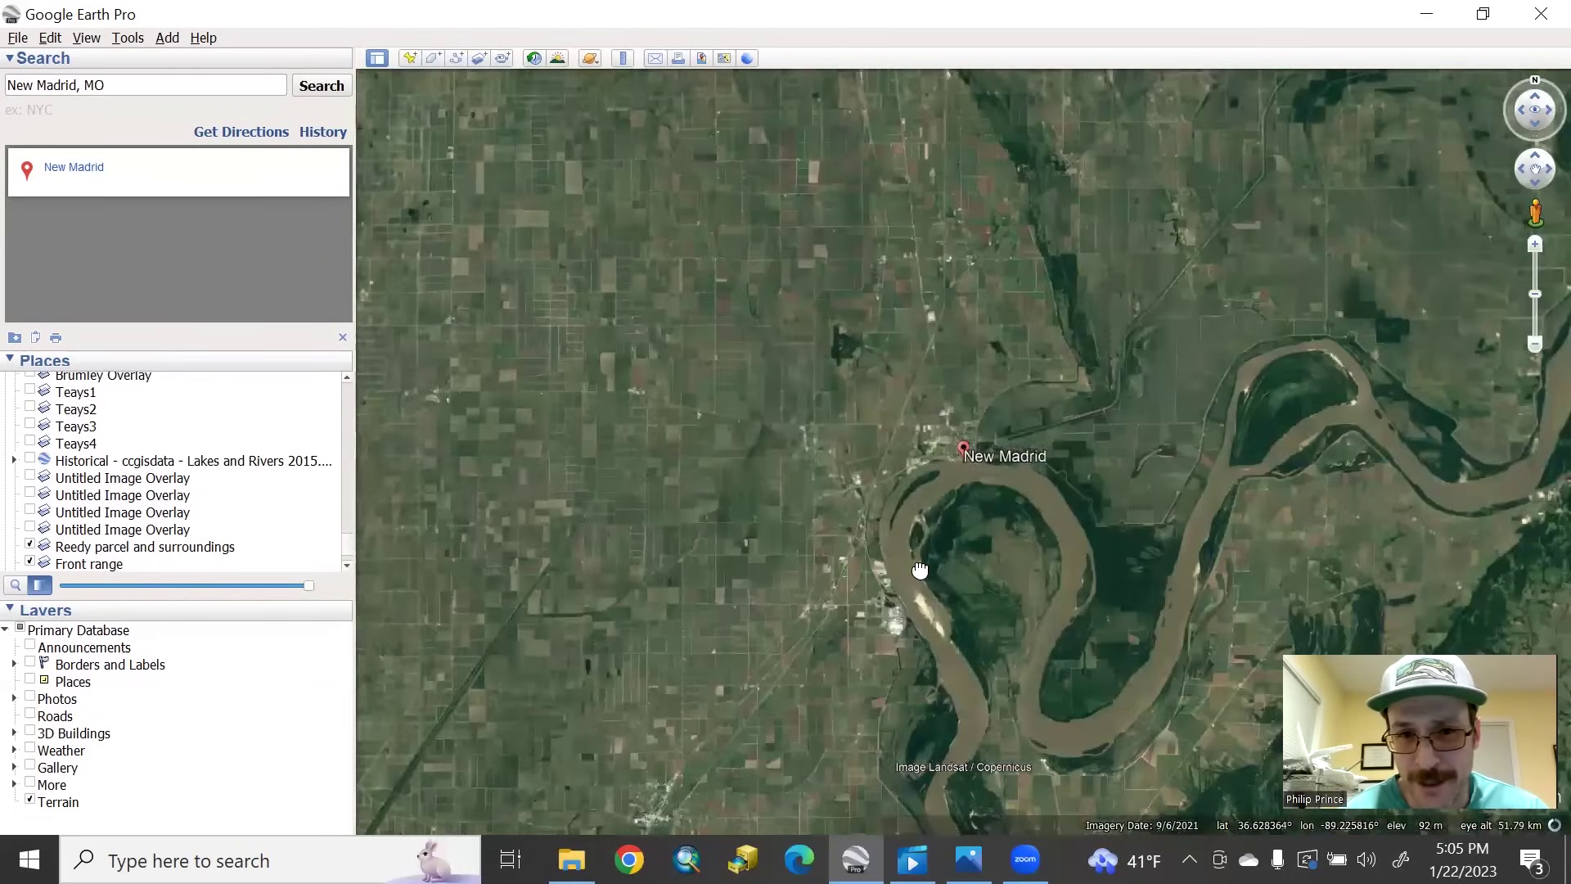
left_click_drag(920, 570, 872, 409)
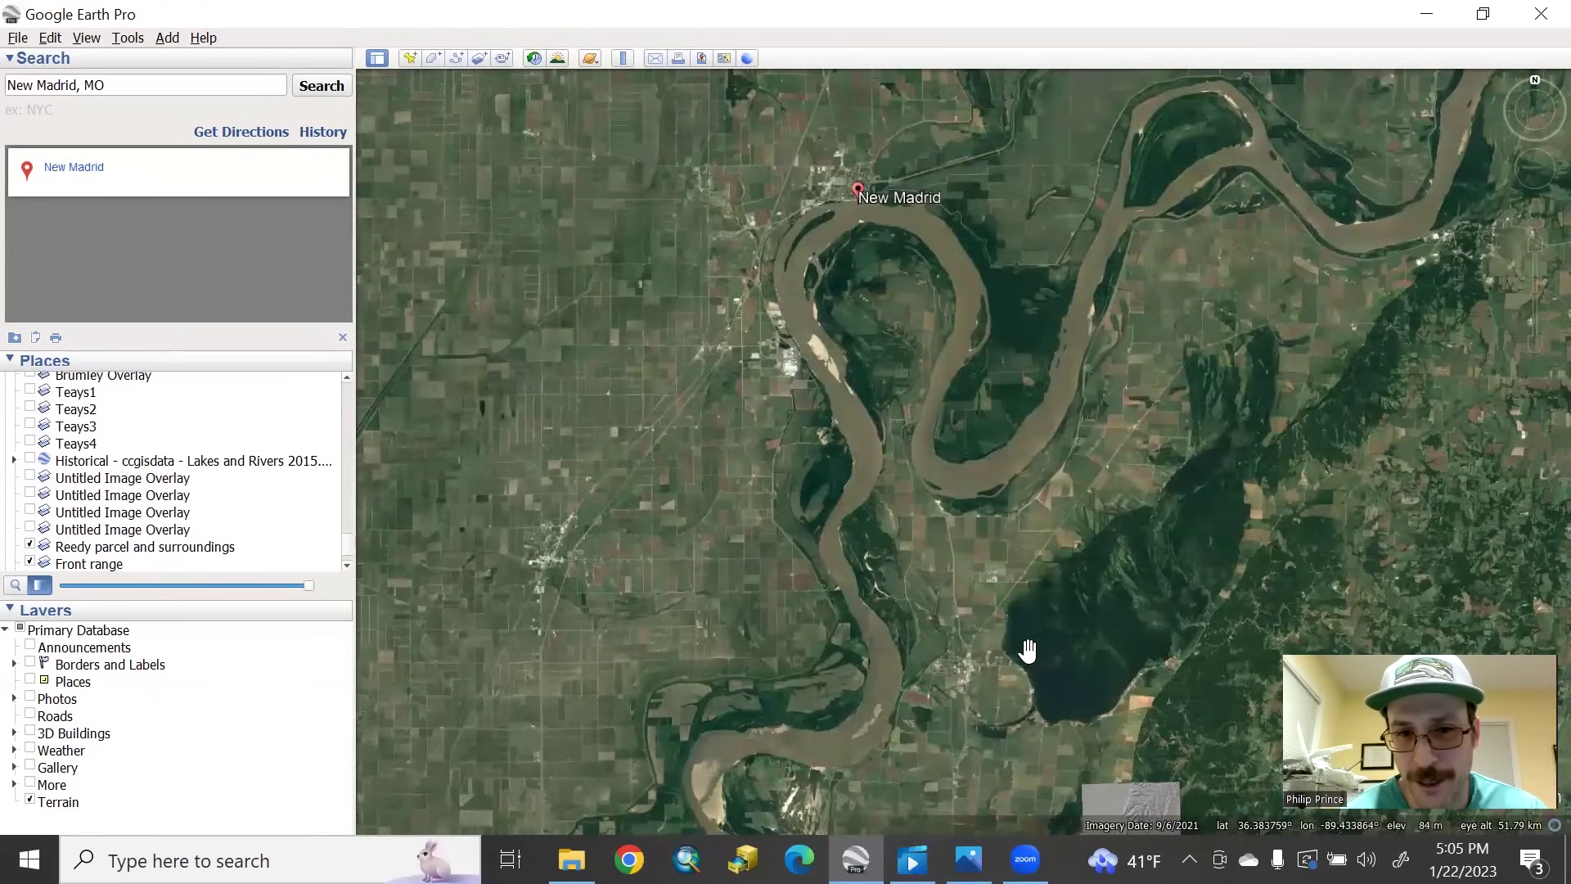
left_click_drag(1064, 659, 1000, 501)
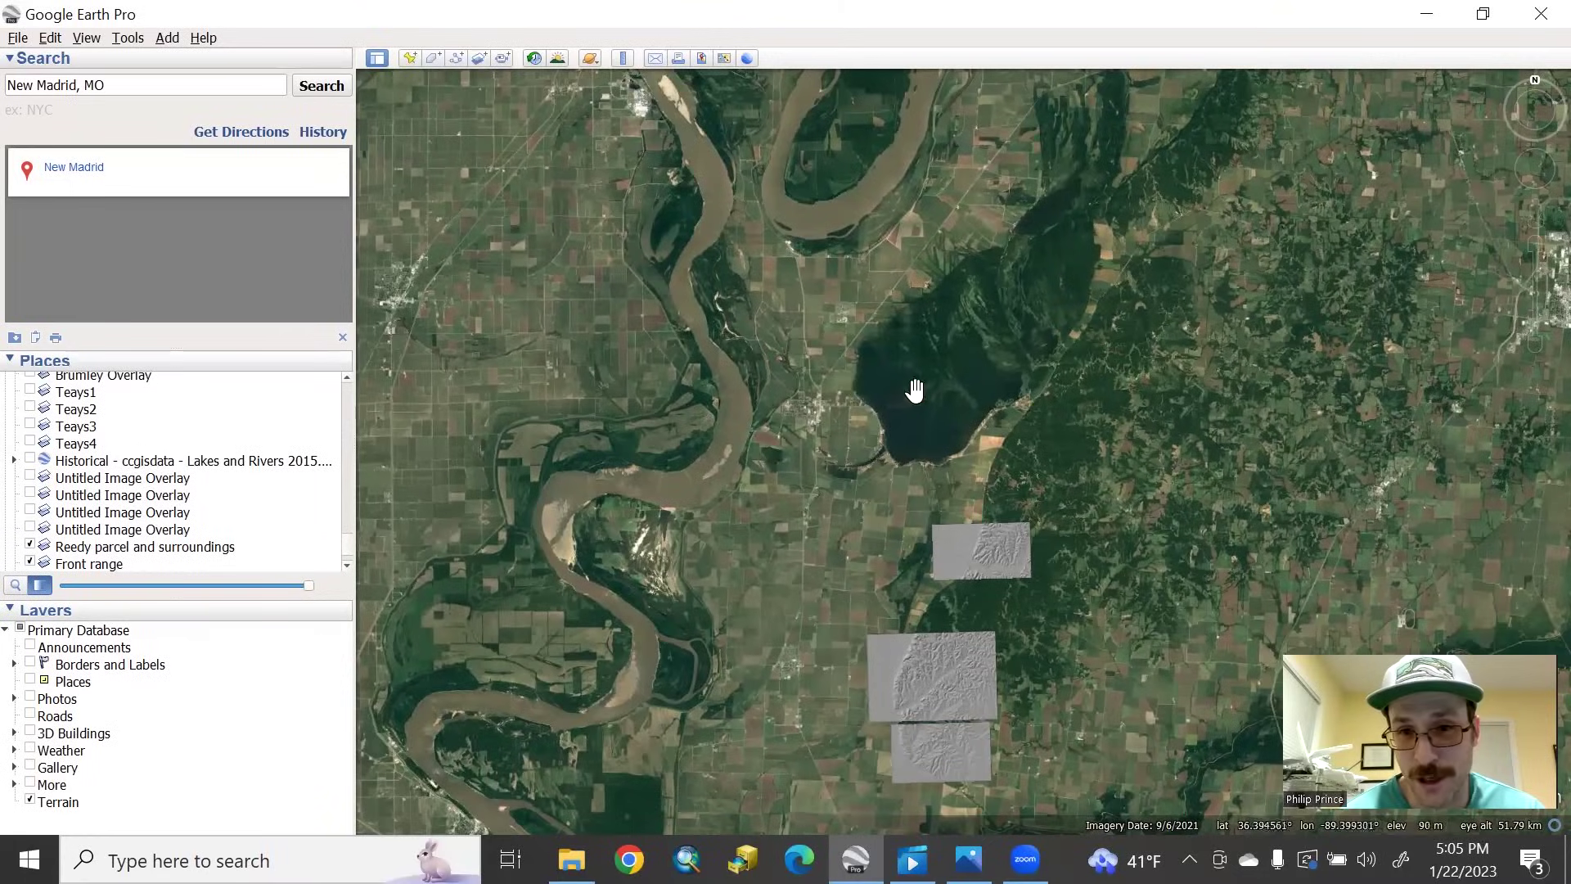
left_click(1535, 246)
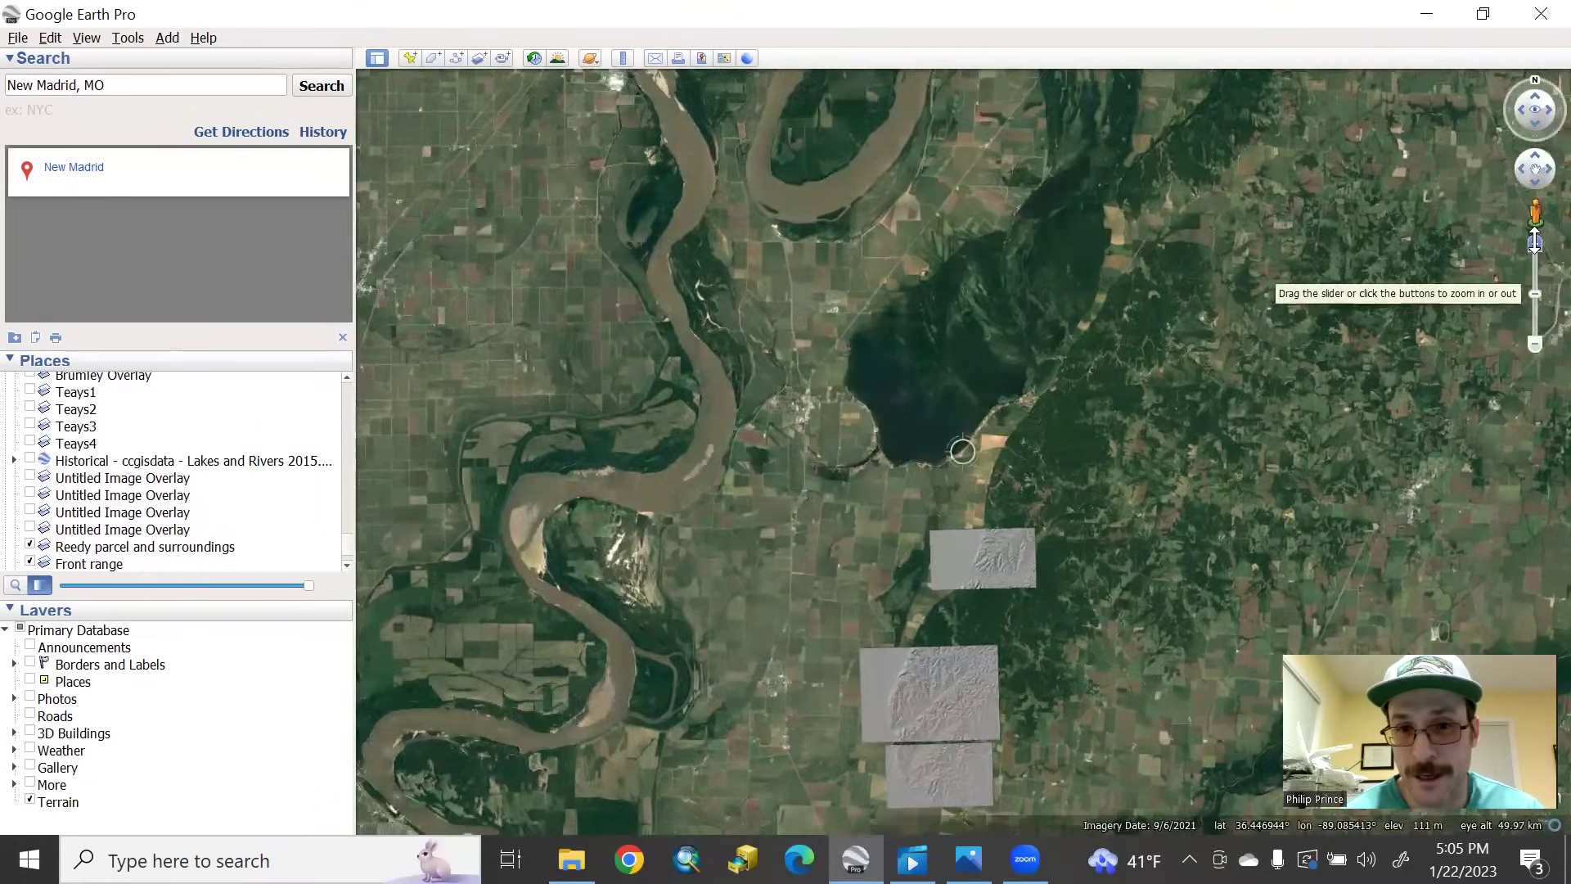
Reset the map to north-up and zoom in on the hillshade overlays.
scroll(1149, 474, "up", 2)
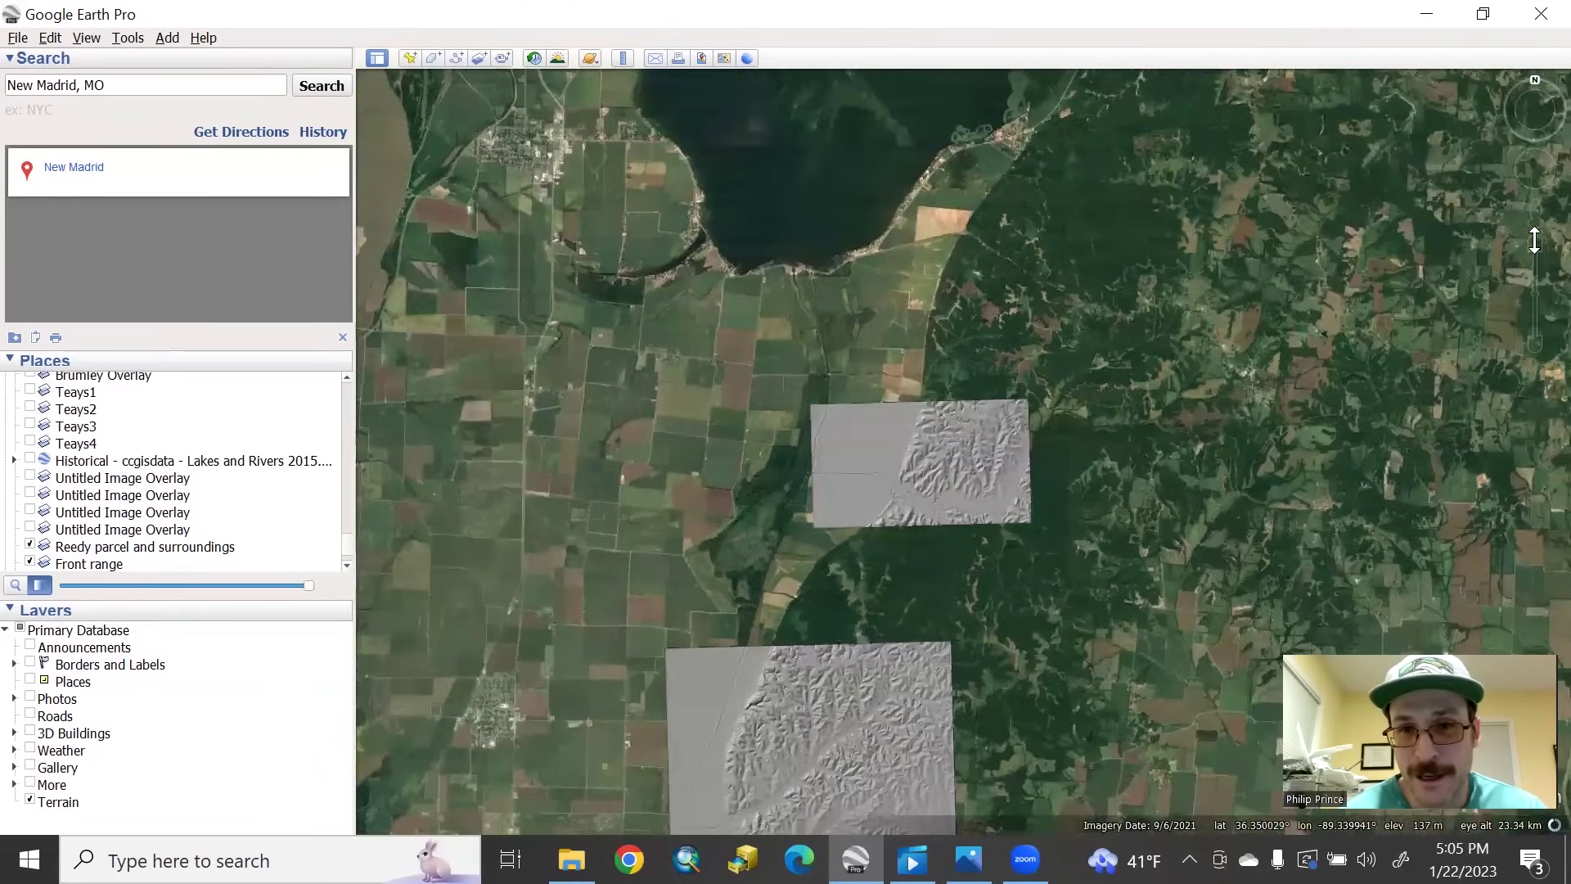
left_click(1534, 241)
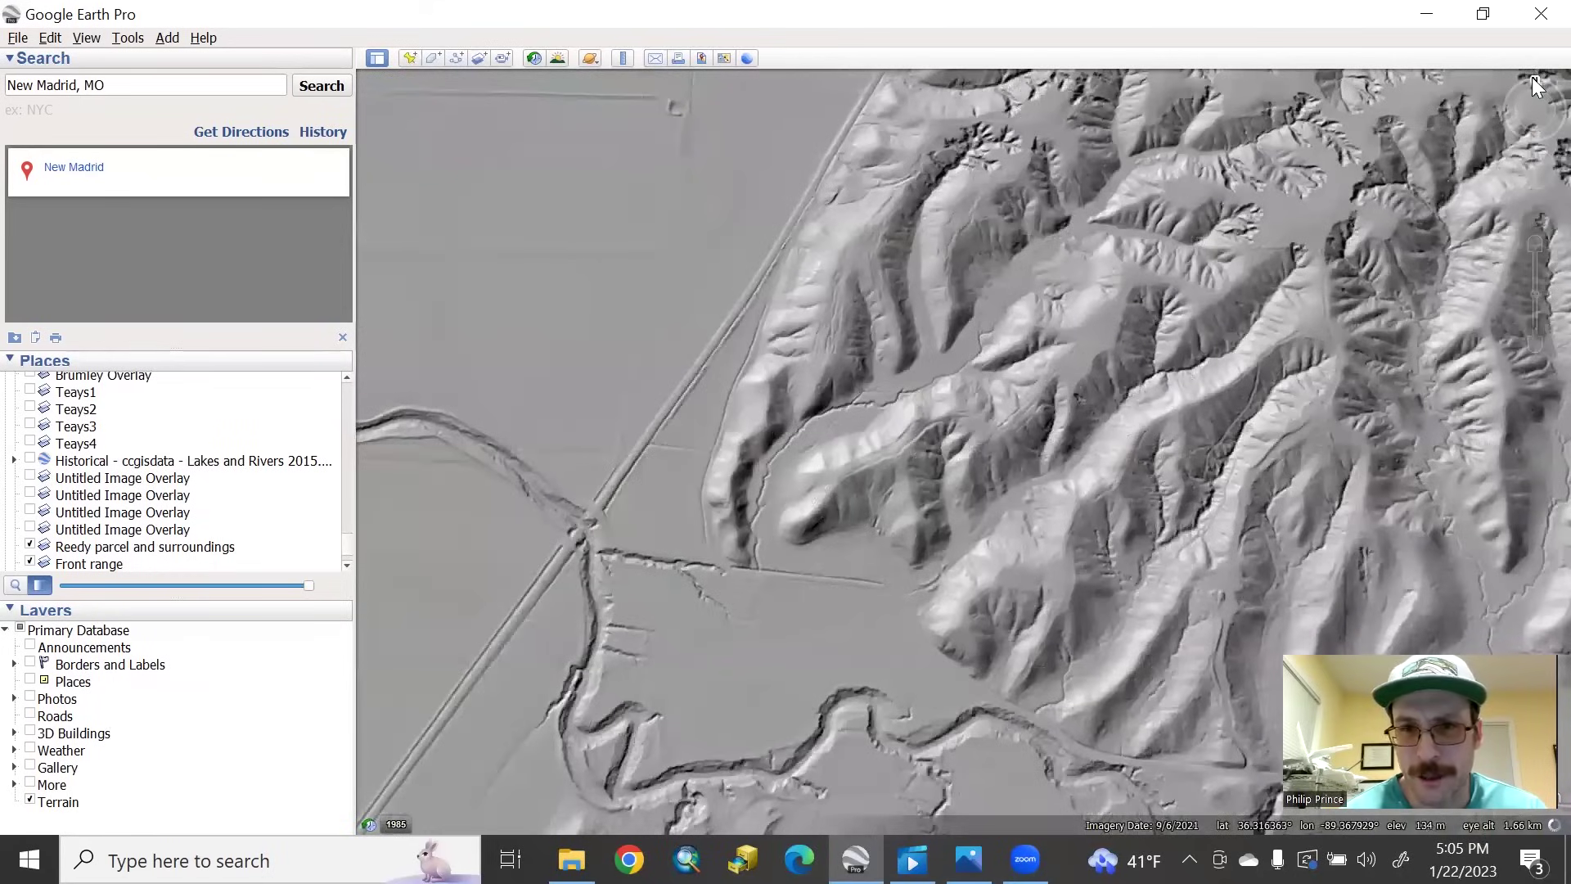
left_click(1533, 84)
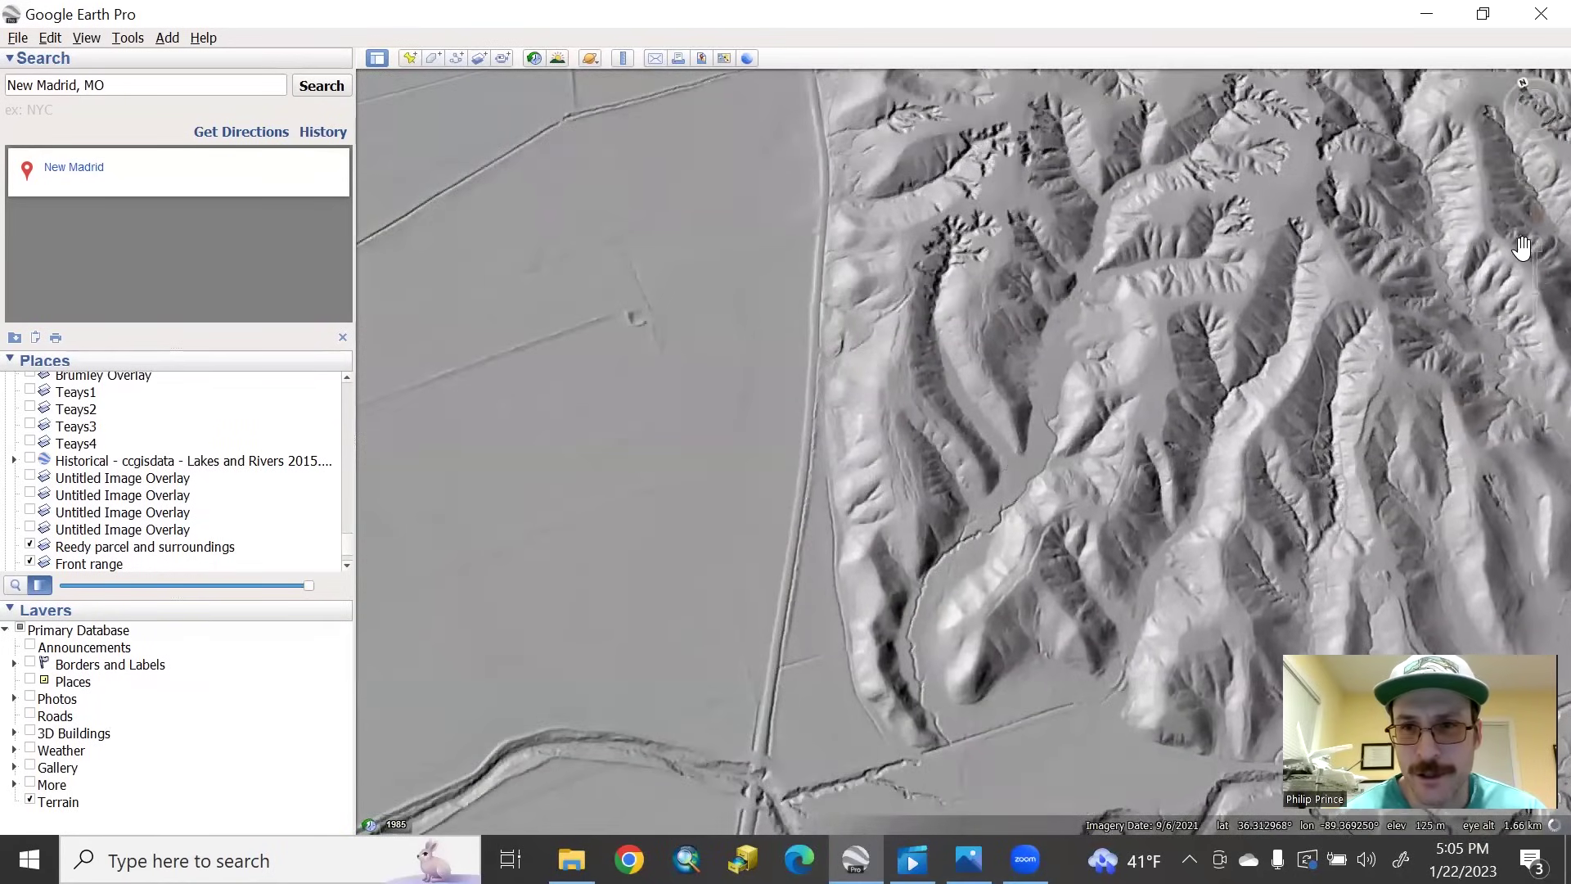
left_click(1535, 244)
left_click(1535, 244)
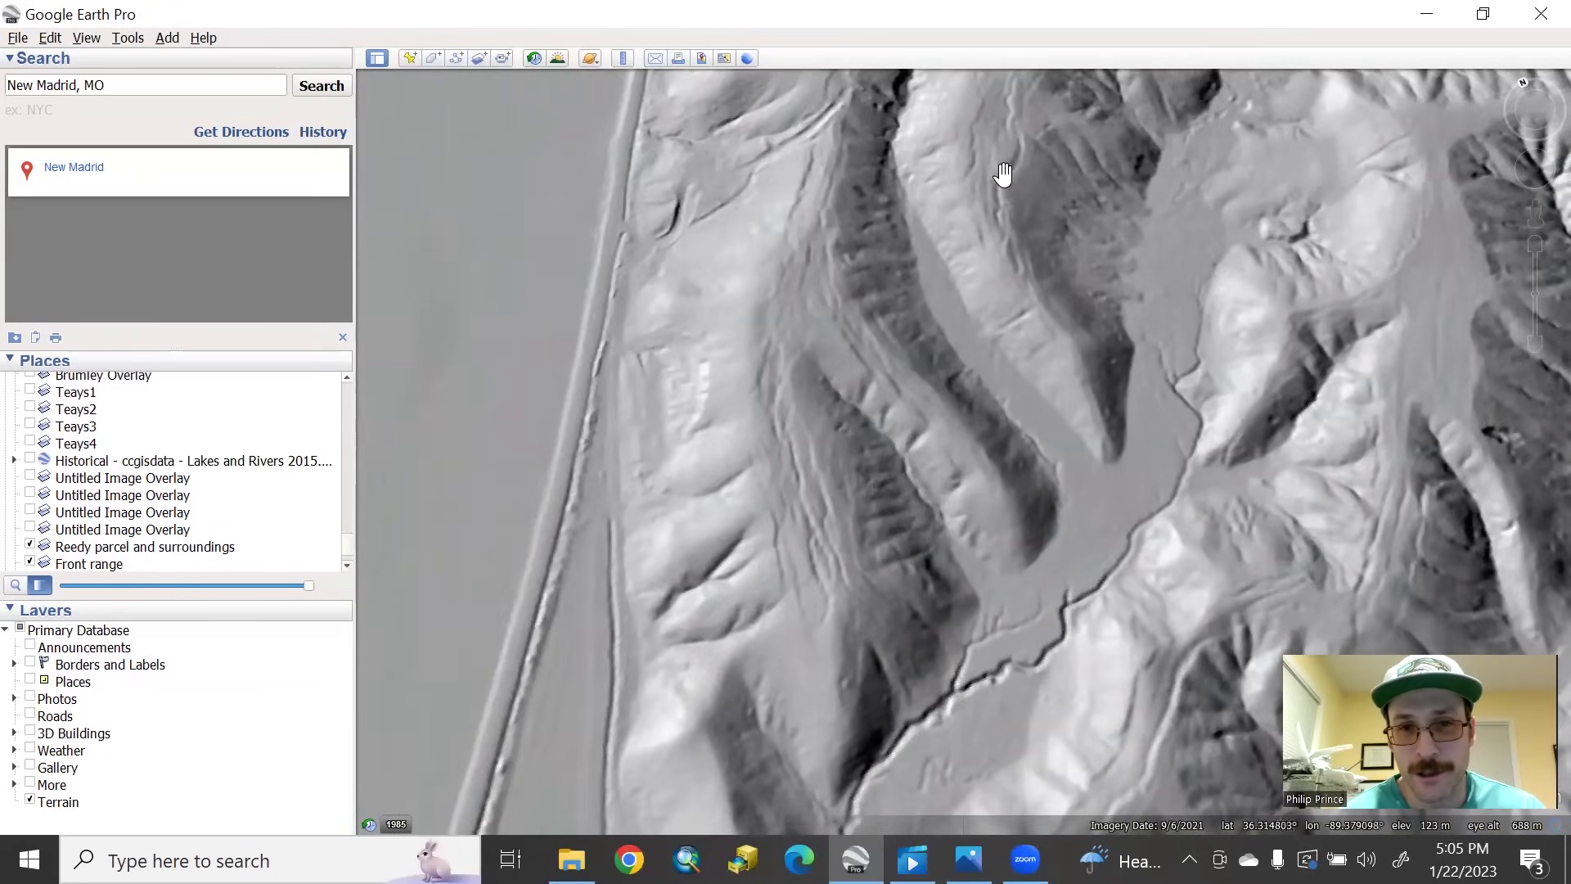
Pan across the scarped ridges and settle around 900 m over the straight scarp edge.
left_click_drag(1008, 212, 876, 60)
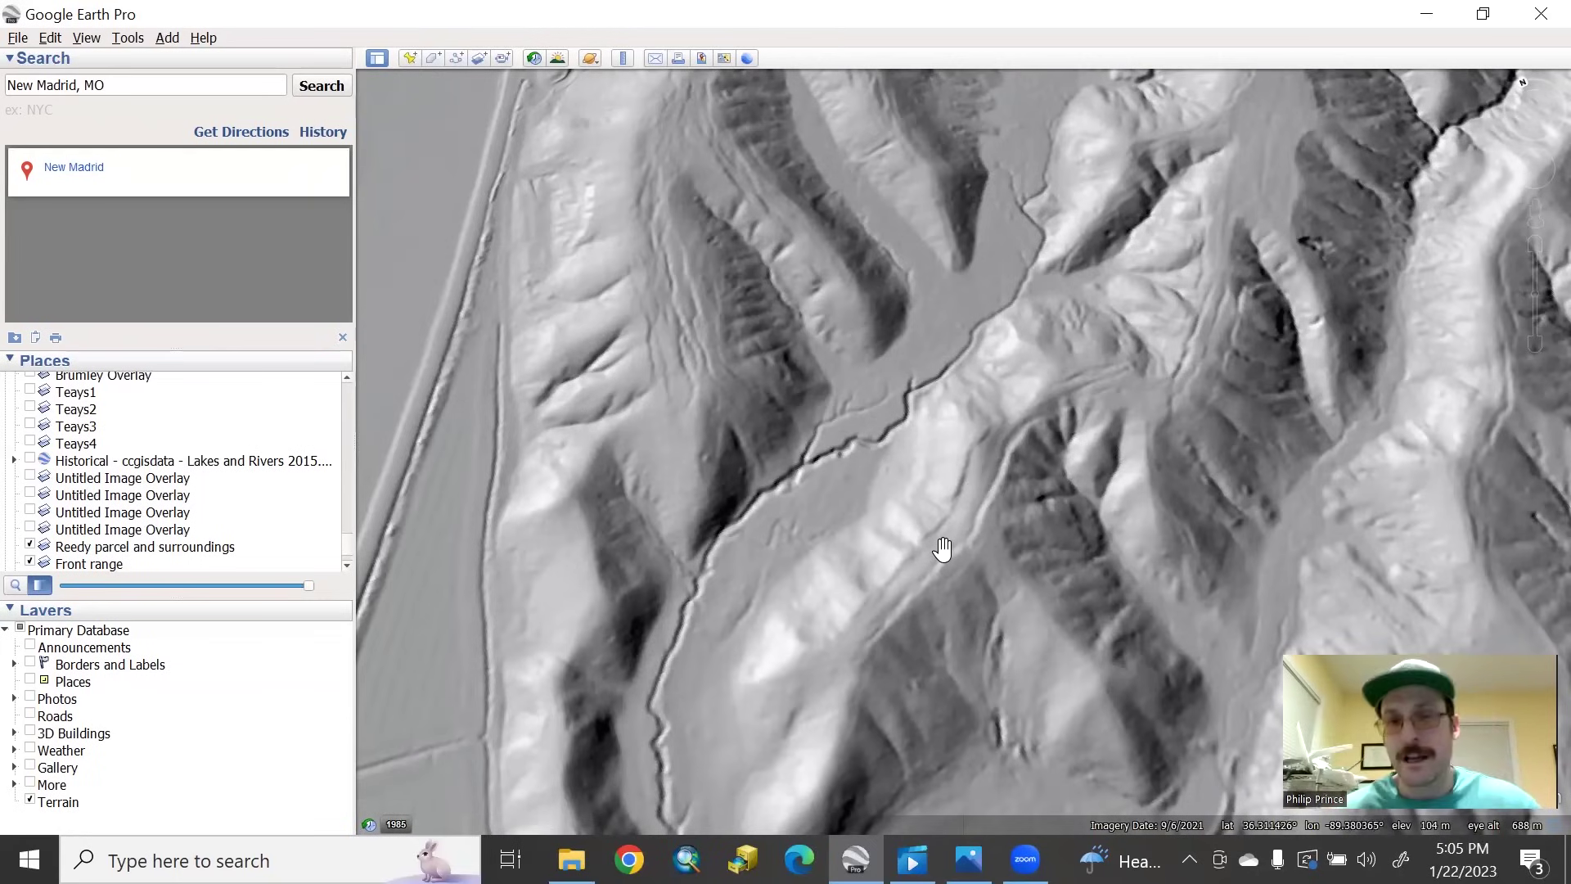
left_click_drag(1169, 301, 1020, 516)
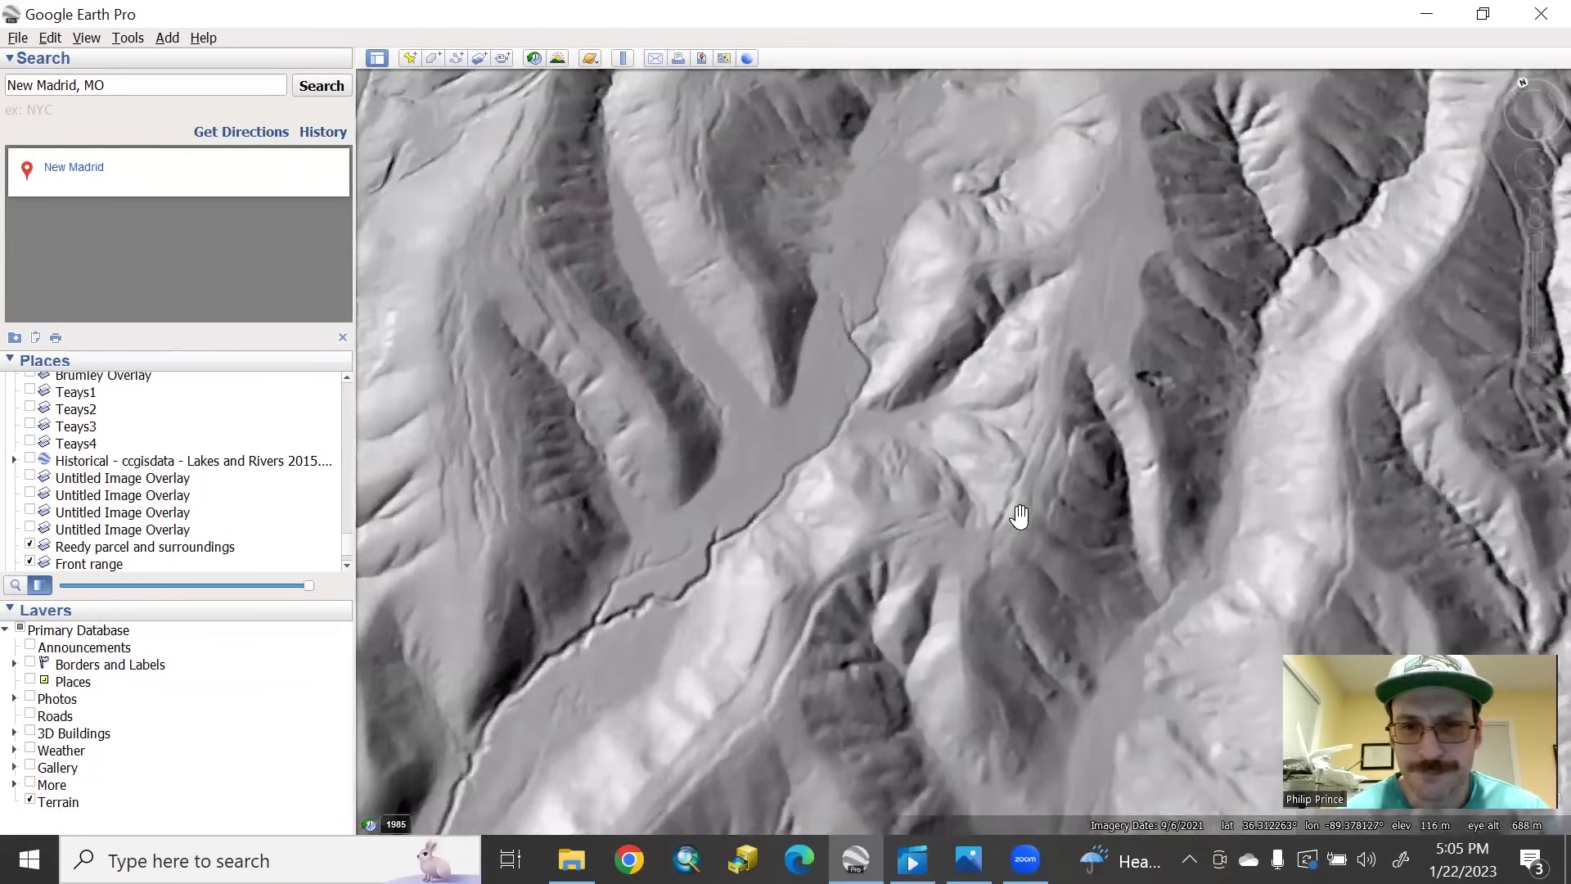
left_click_drag(1534, 323, 1537, 348)
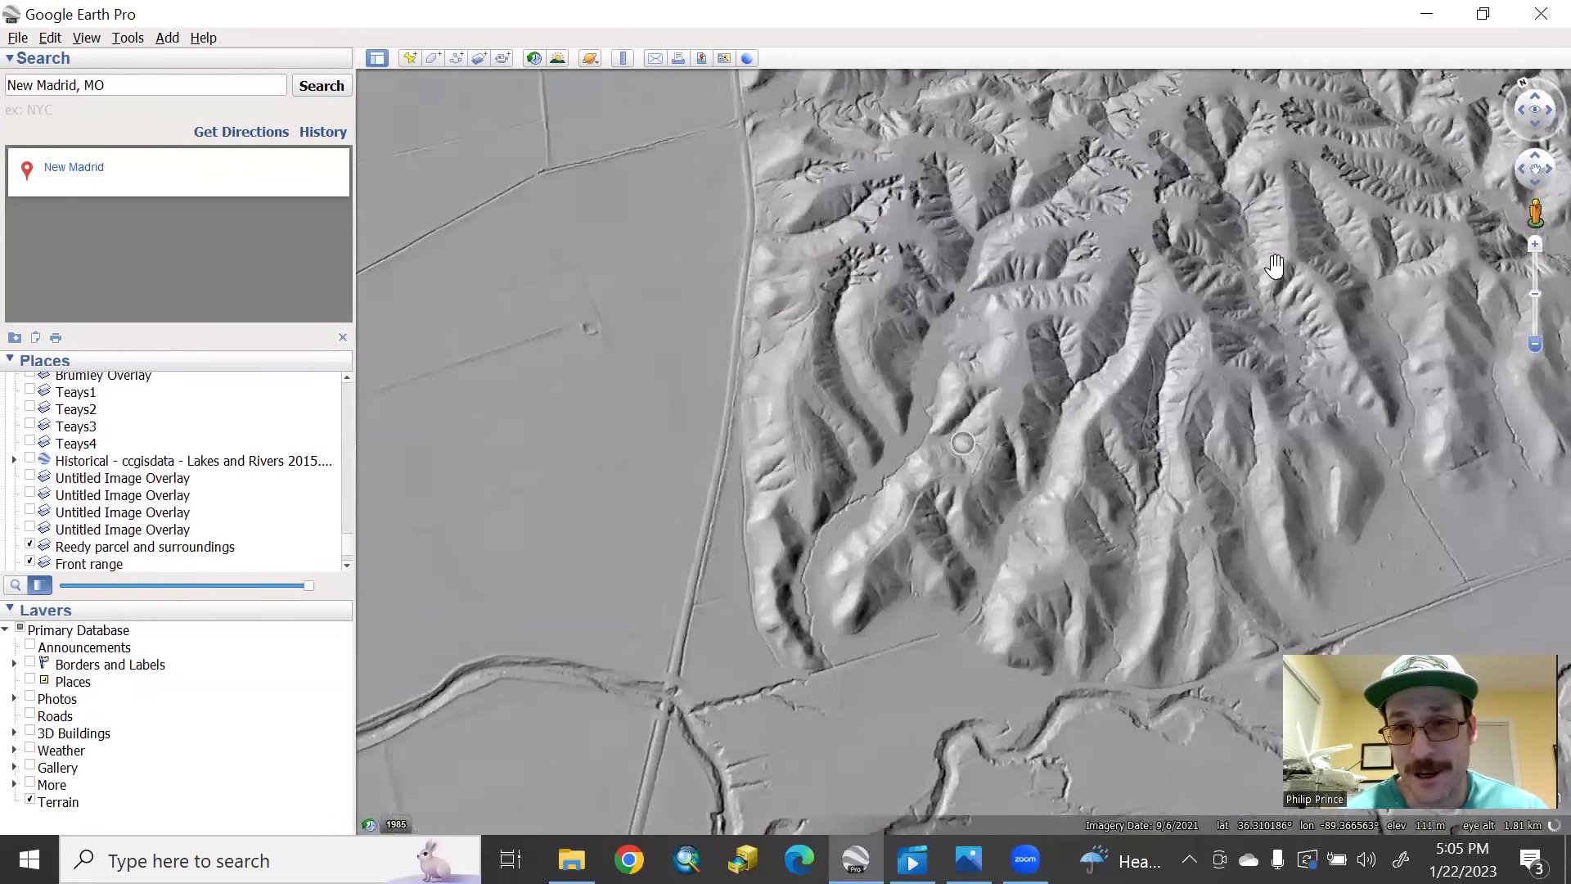
scroll(1173, 305, "down", 2)
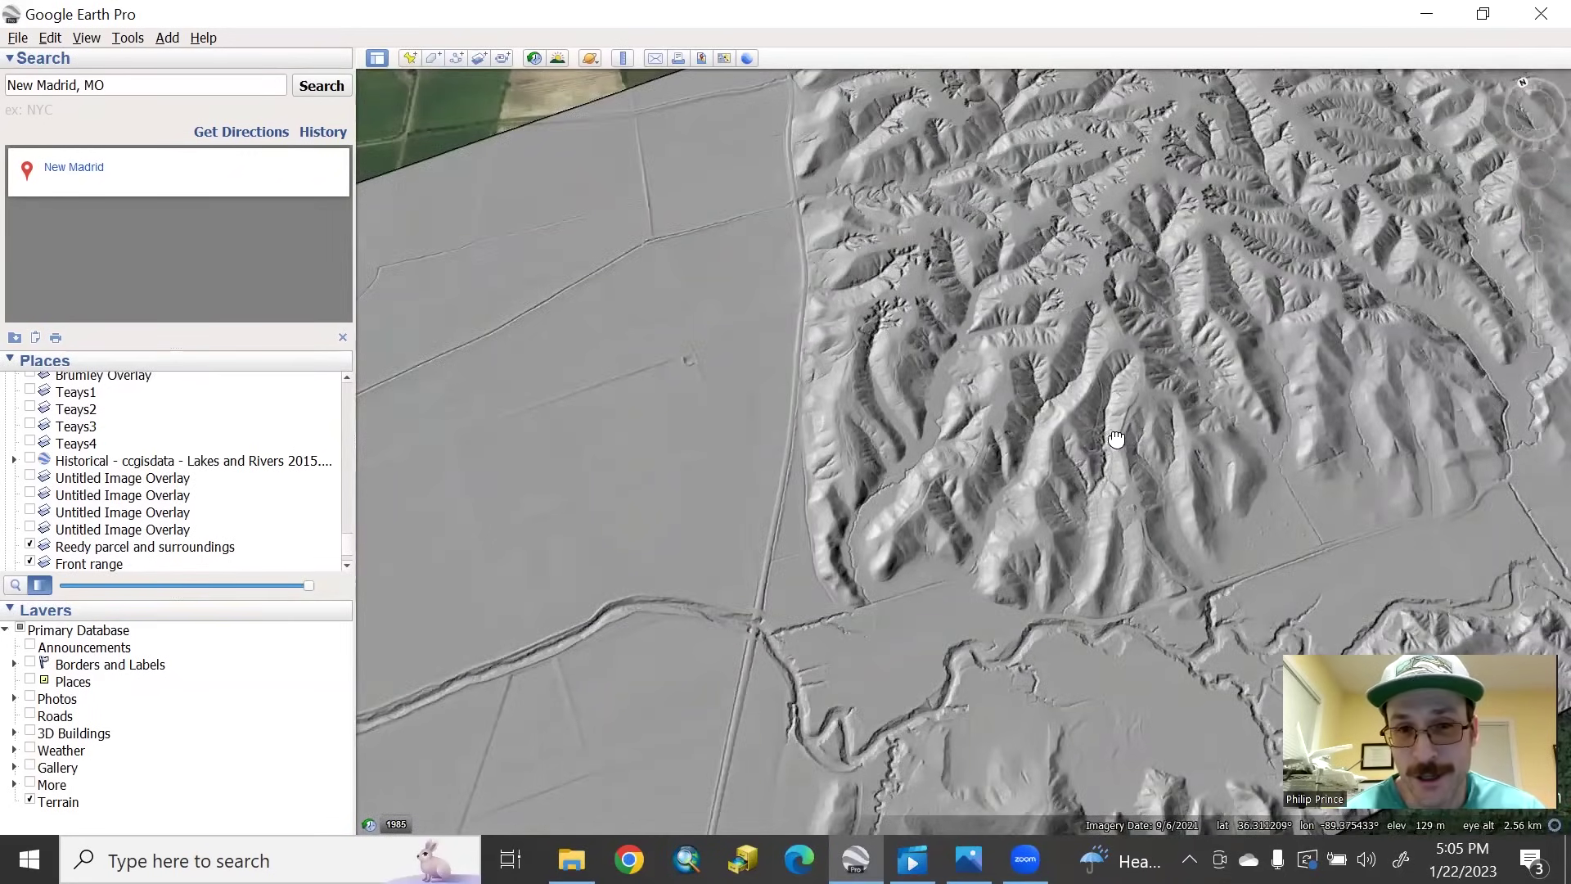
left_click_drag(1116, 440, 1154, 428)
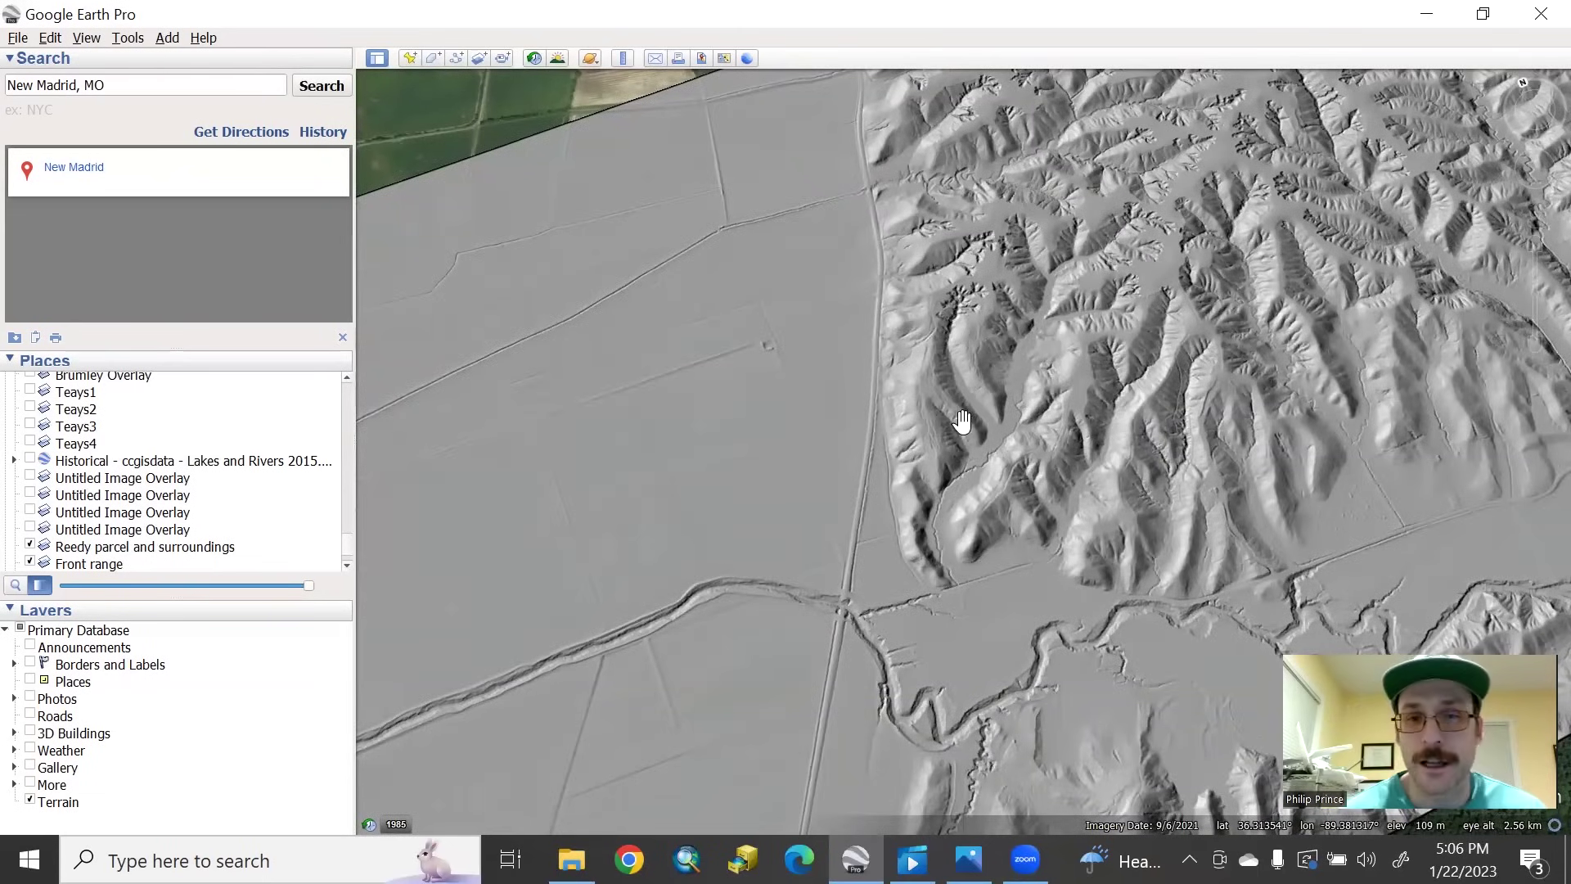
mouse_move(1534, 249)
left_click_drag(1535, 249, 1536, 236)
scroll(1039, 523, "down", 2)
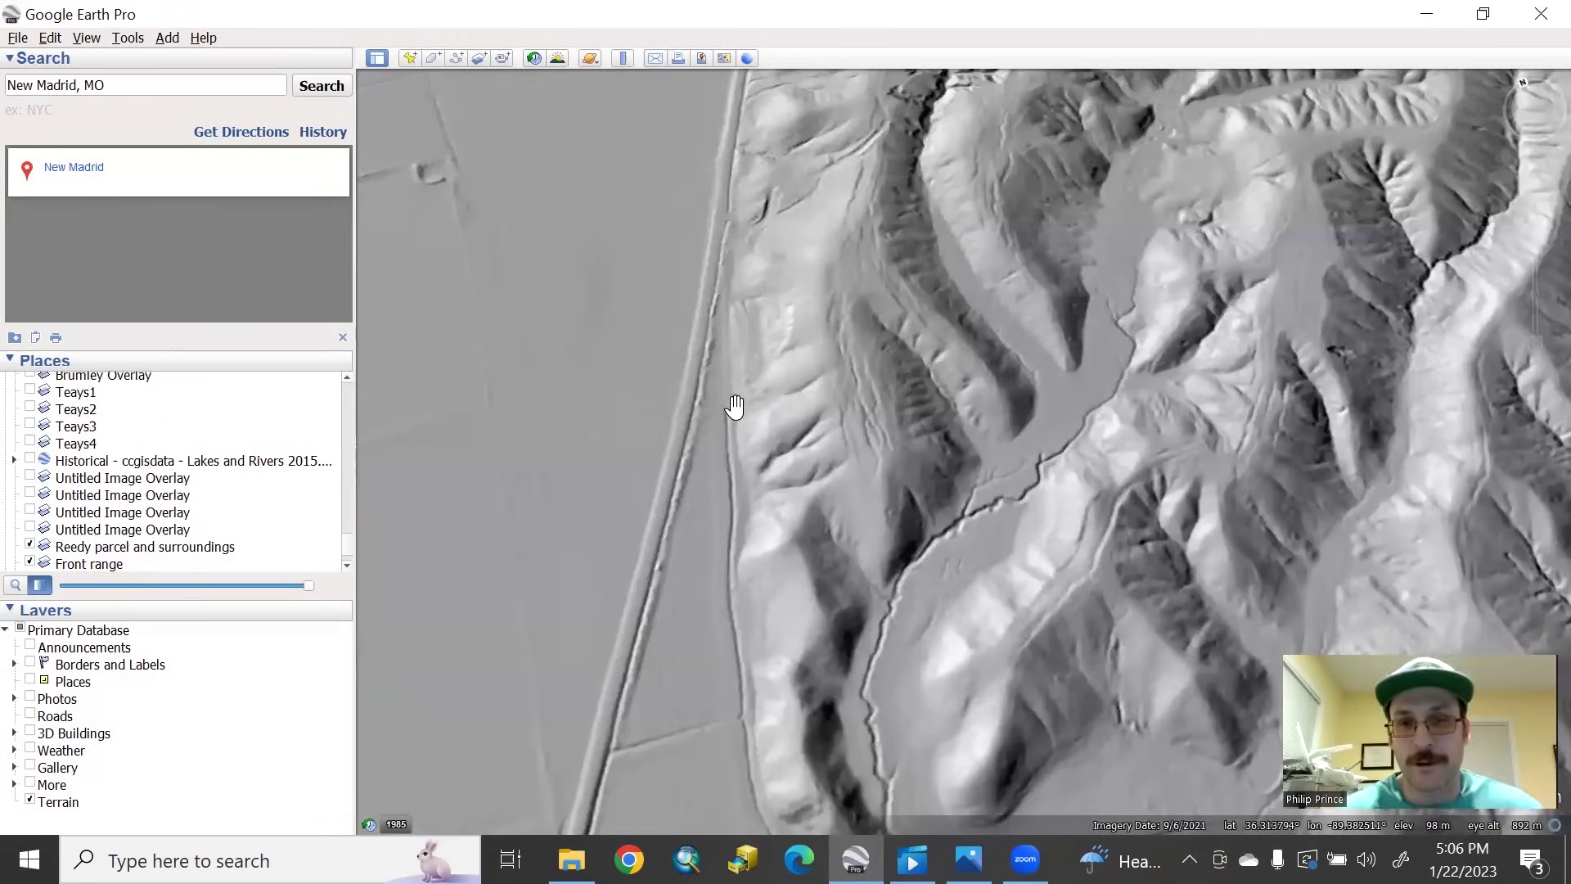
Zoom out, pan along the scarp, and zoom in on parallel ridges with stepped crests.
left_click_drag(1535, 332, 1536, 347)
left_click_drag(965, 167, 936, 189)
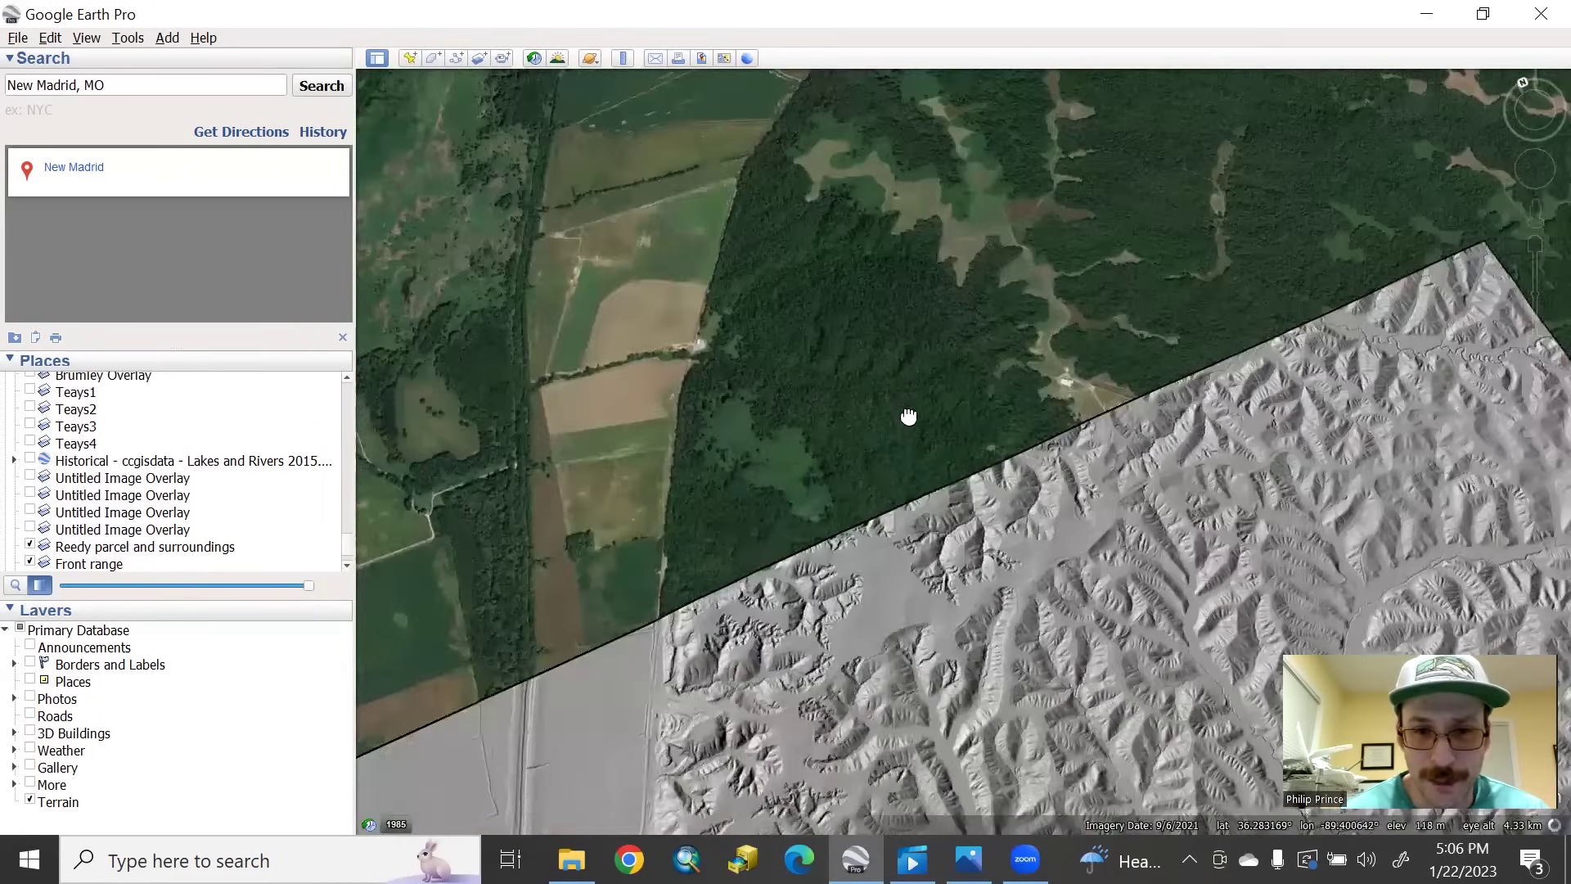
left_click_drag(909, 416, 1009, 197)
left_click_drag(966, 295, 1008, 302)
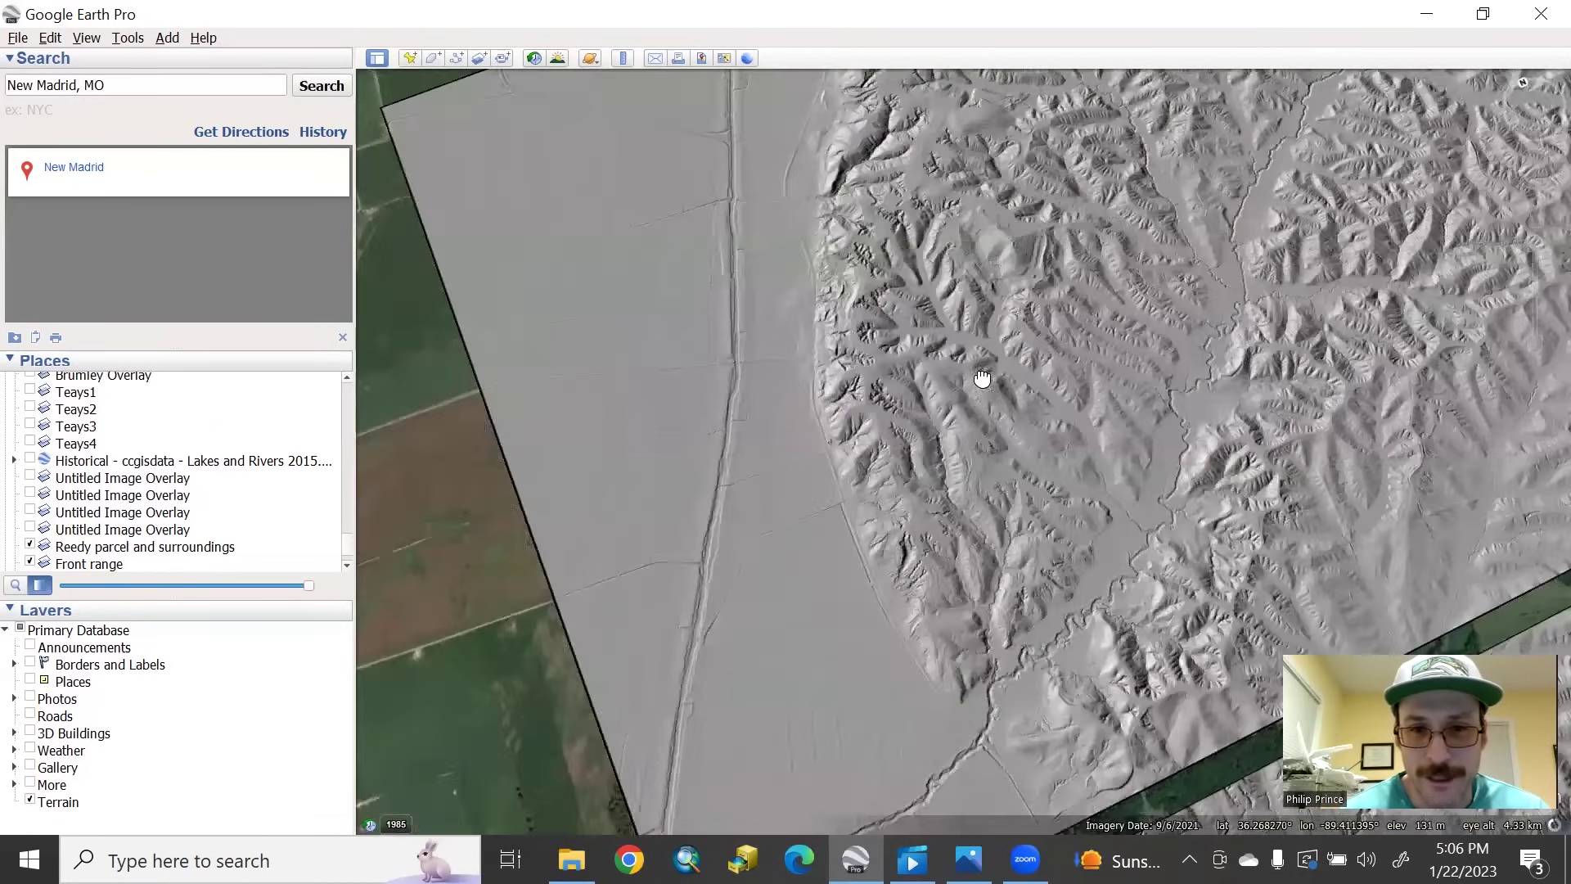
left_click_drag(1490, 241, 1532, 244)
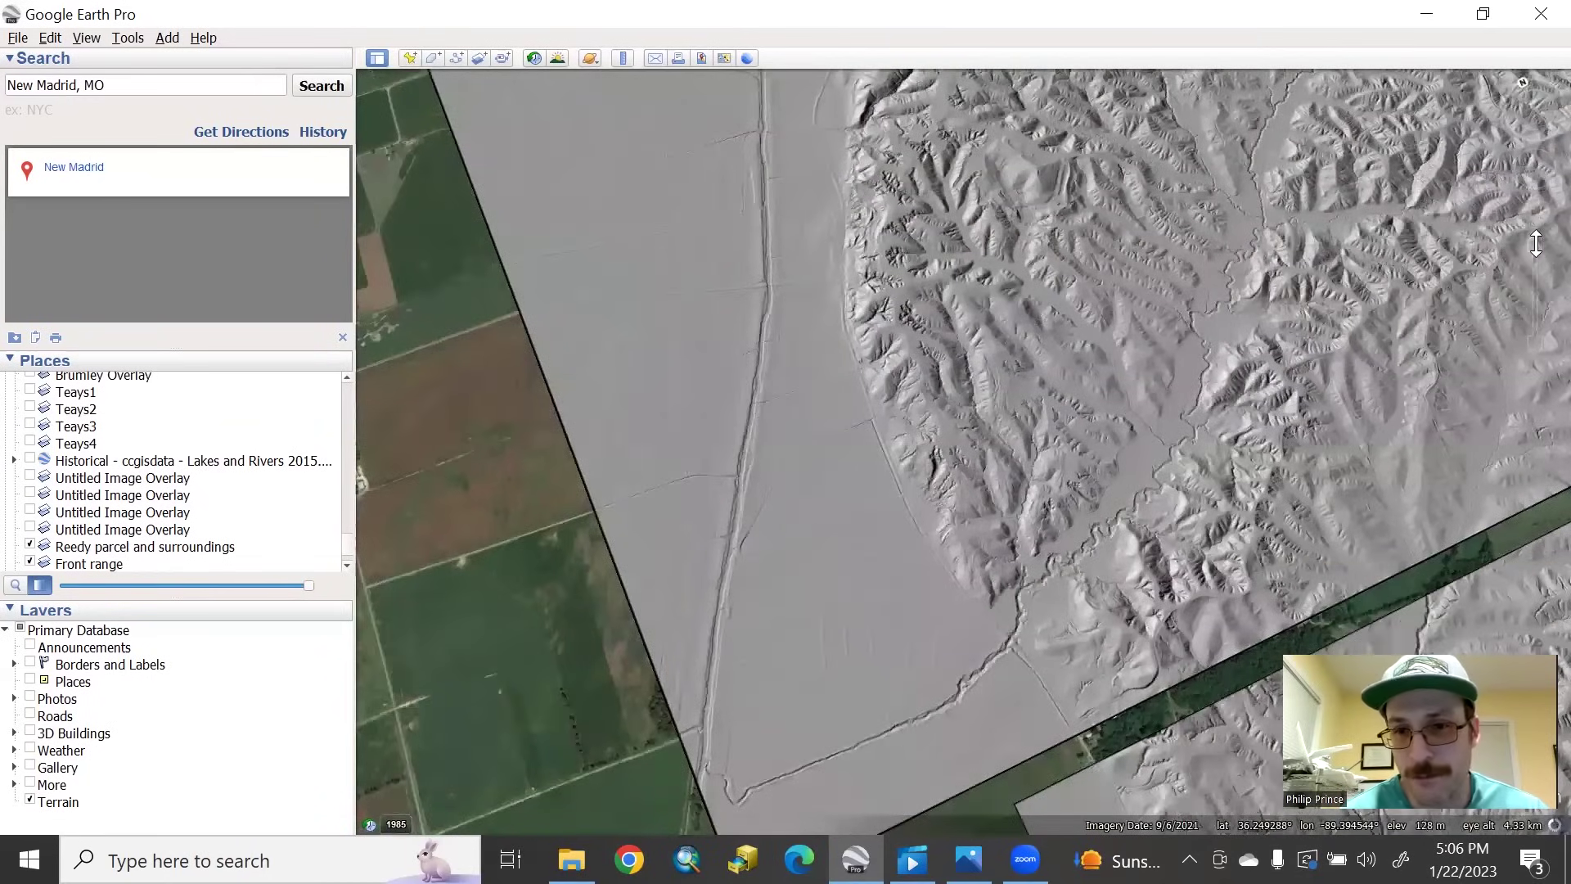
scroll(1531, 244, "up", 2)
scroll(1535, 243, "up", 2)
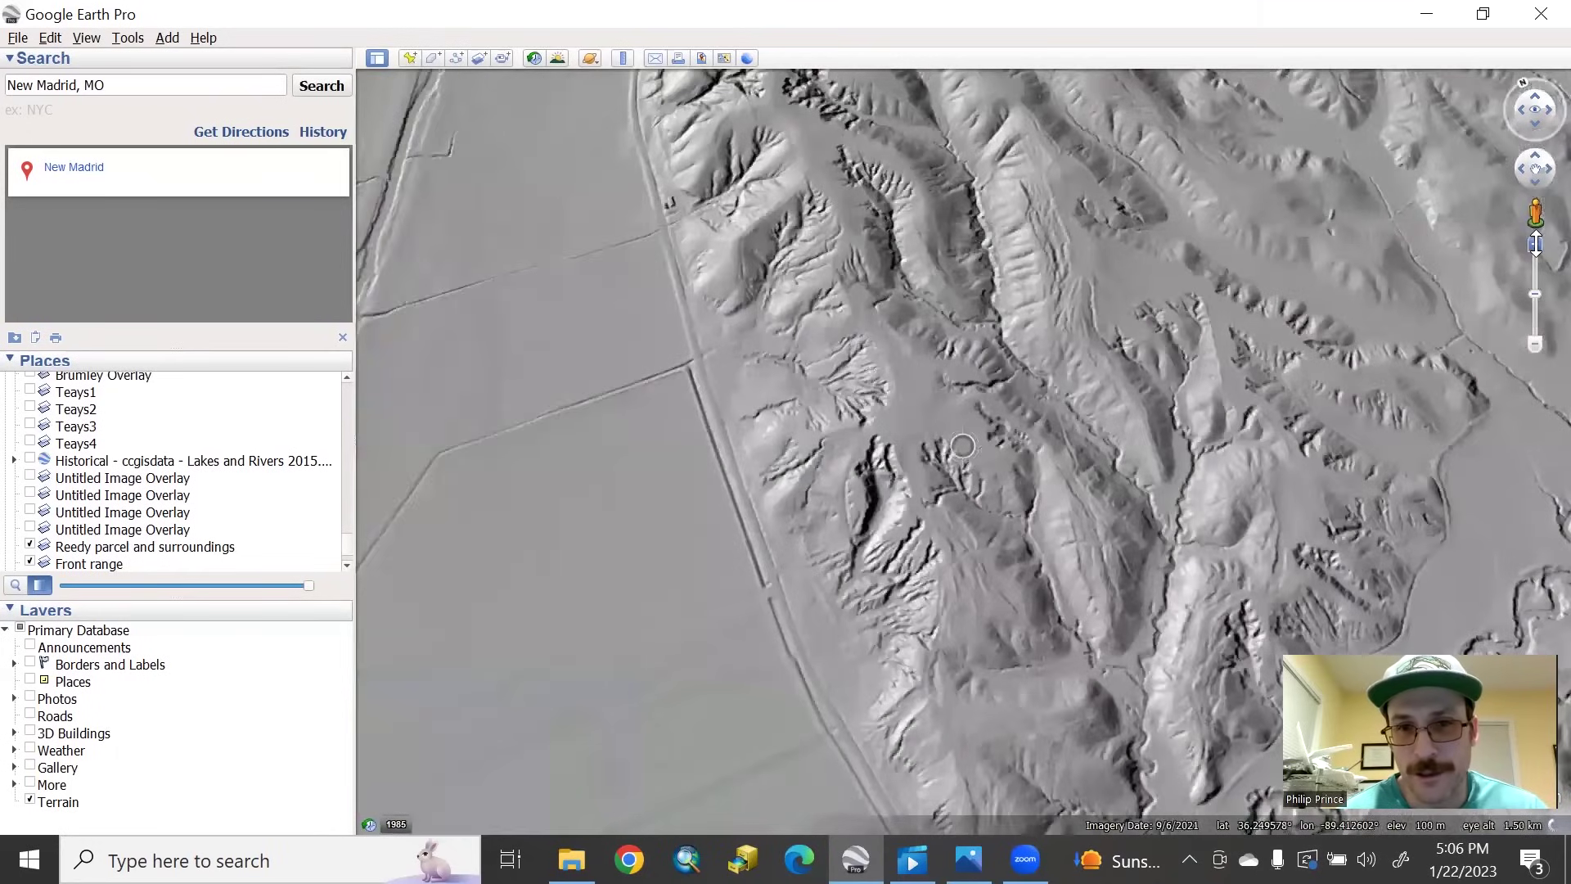
scroll(1087, 544, "up", 2)
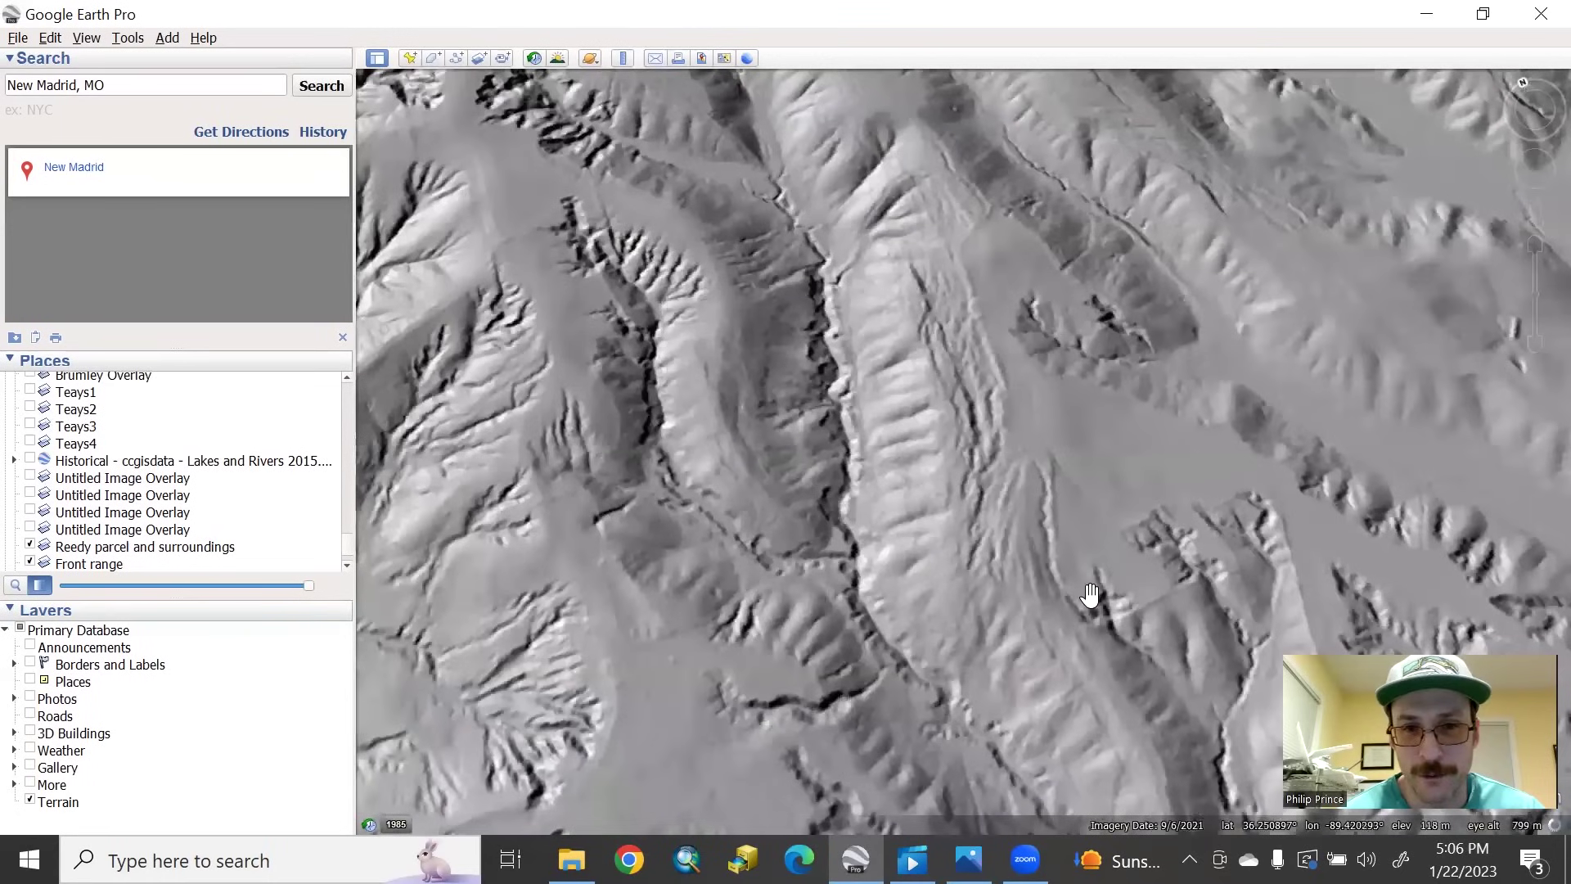
scroll(962, 336, "up", 2)
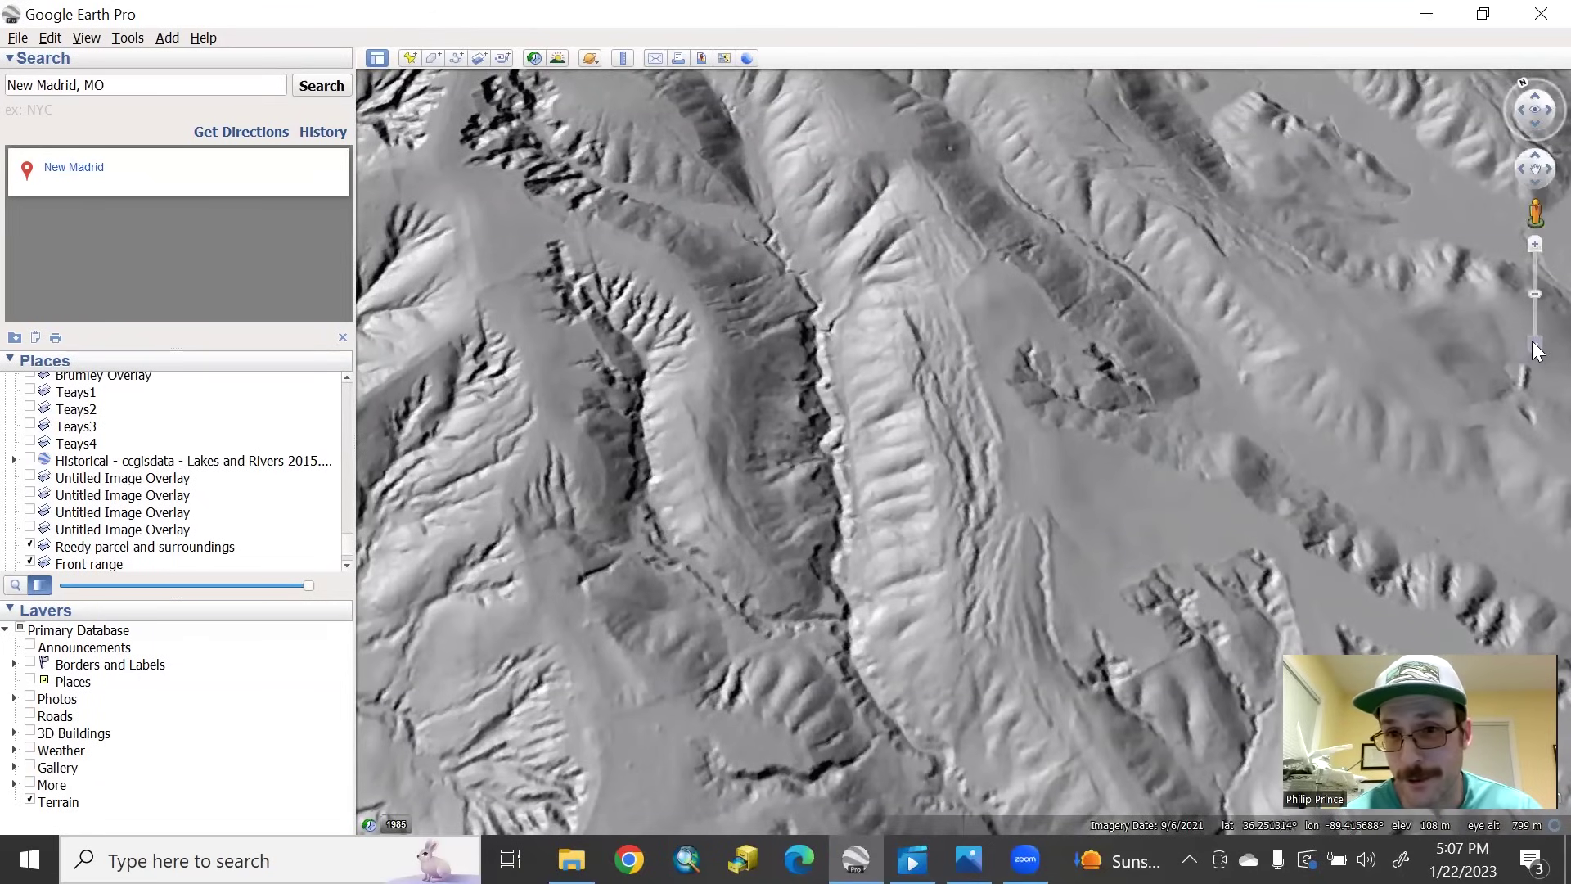
left_click_drag(1535, 342, 1537, 351)
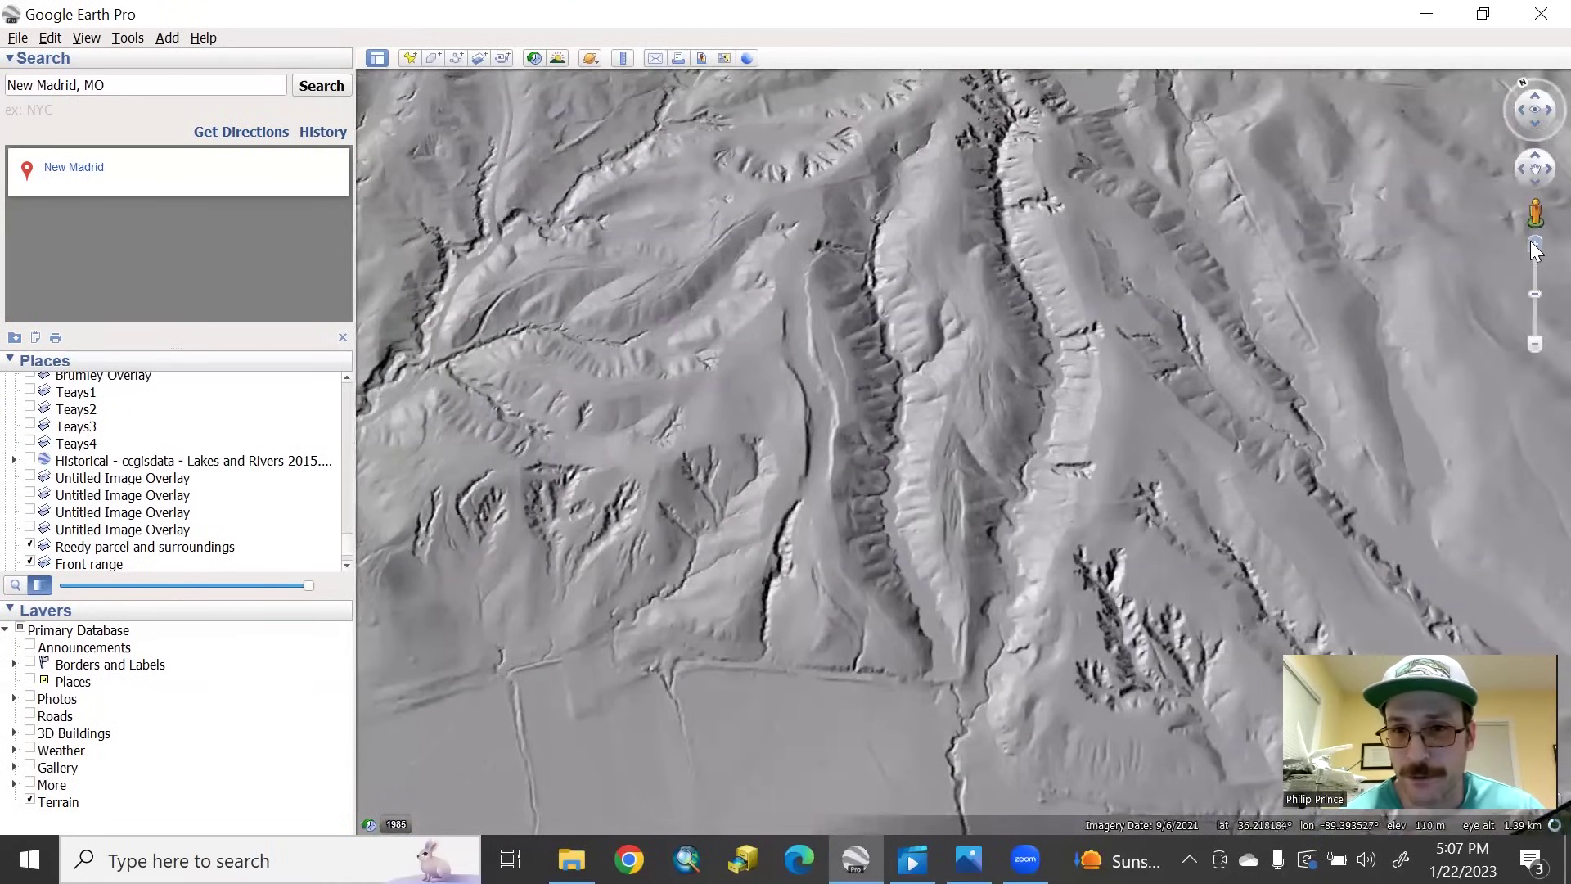
Adjust the zoom and pan back over gullied hills cut by a winding stream valley.
left_click(1532, 242)
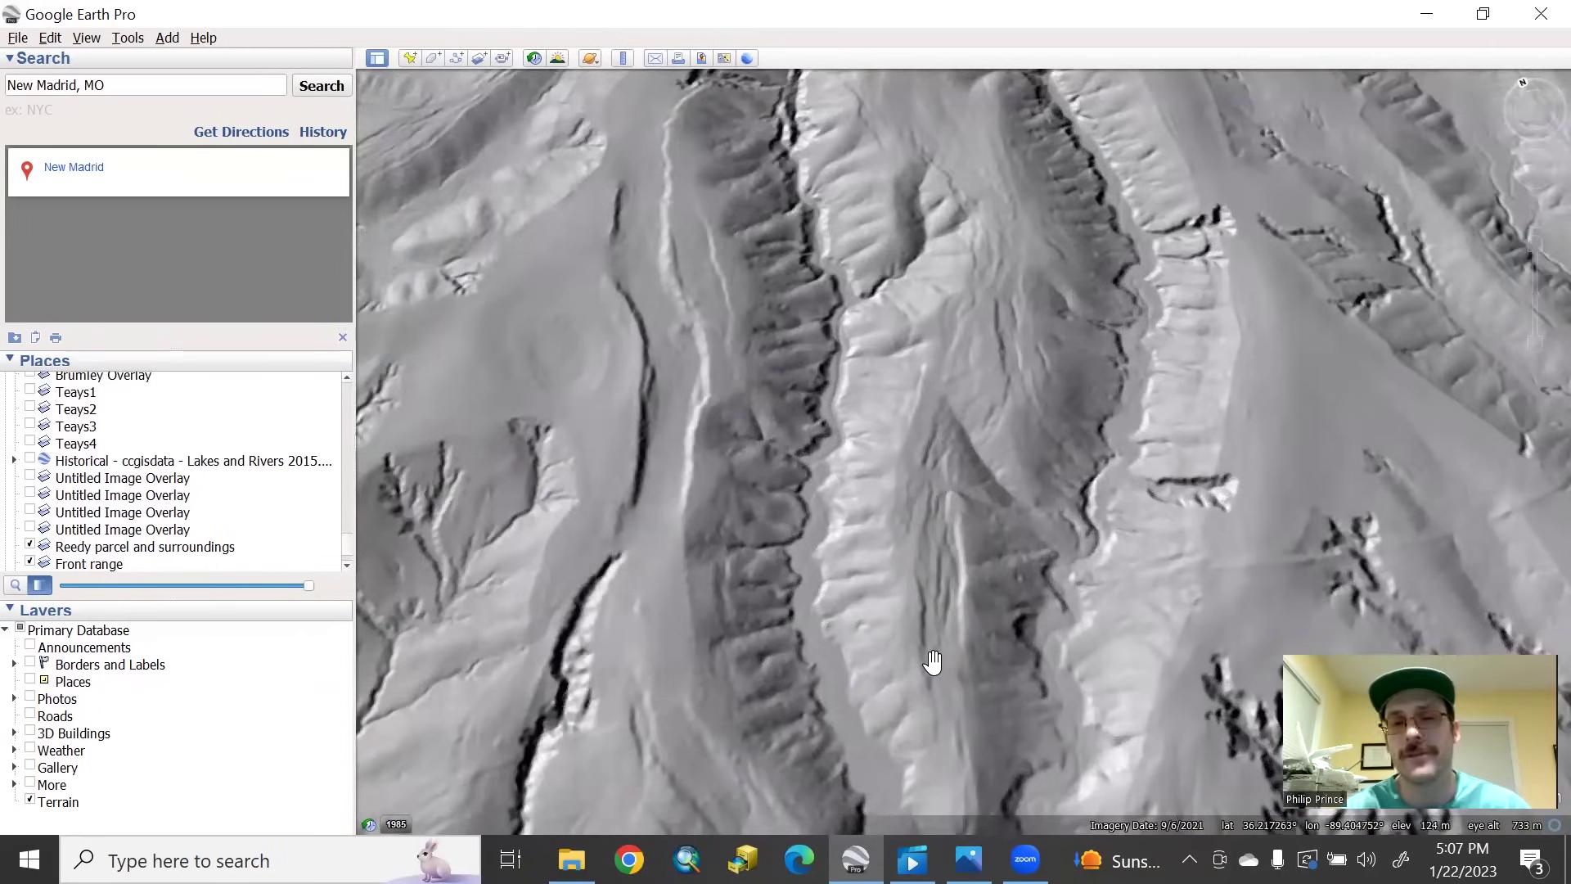
left_click(1533, 338)
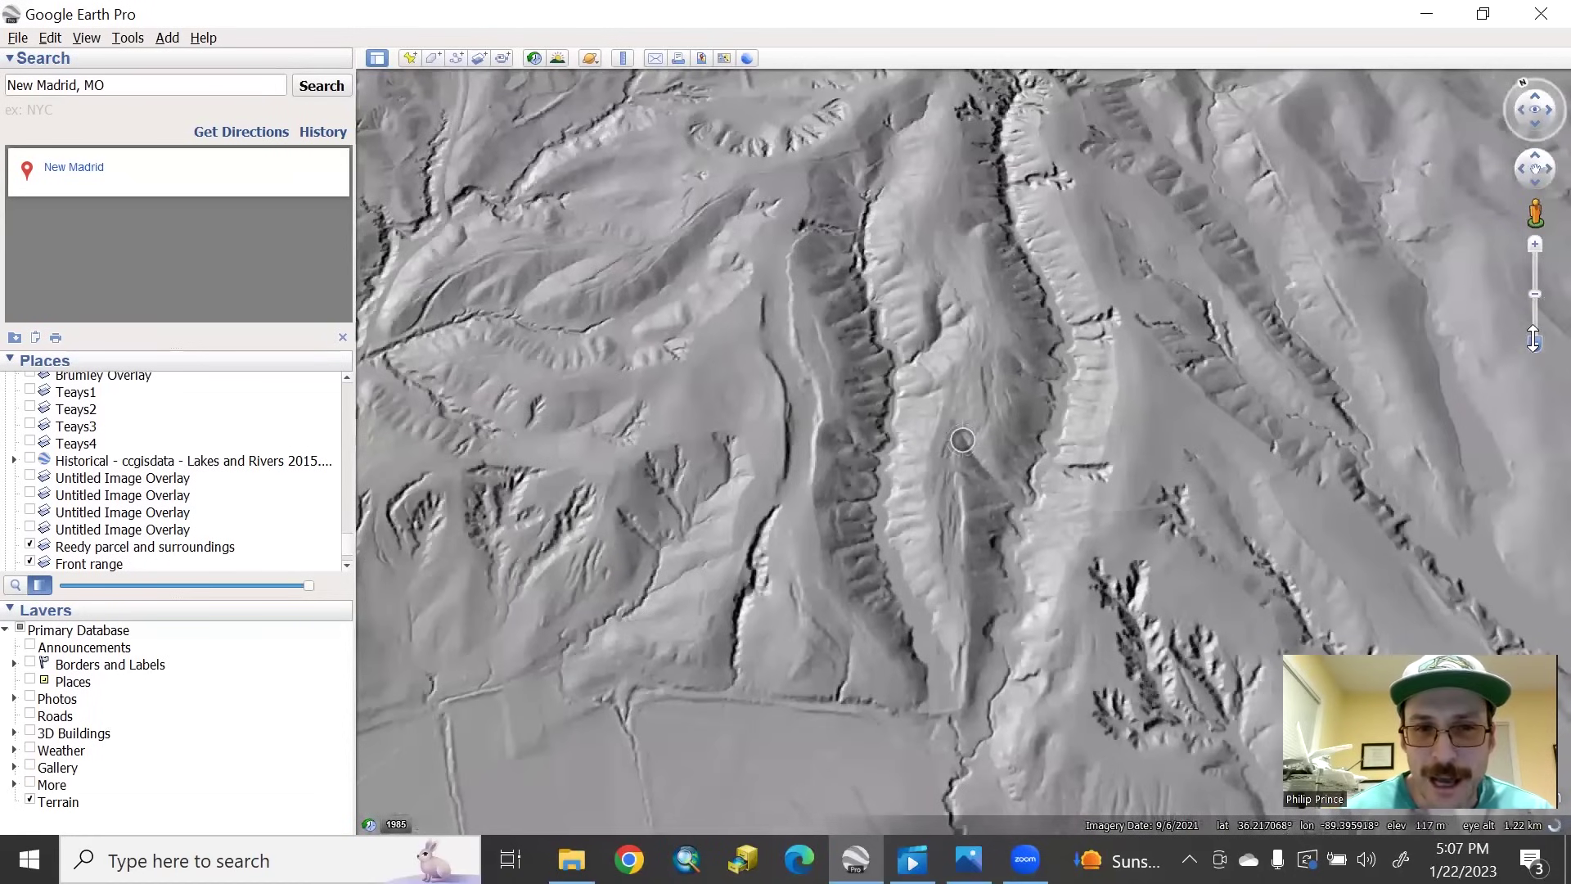
scroll(720, 409, "down", 2)
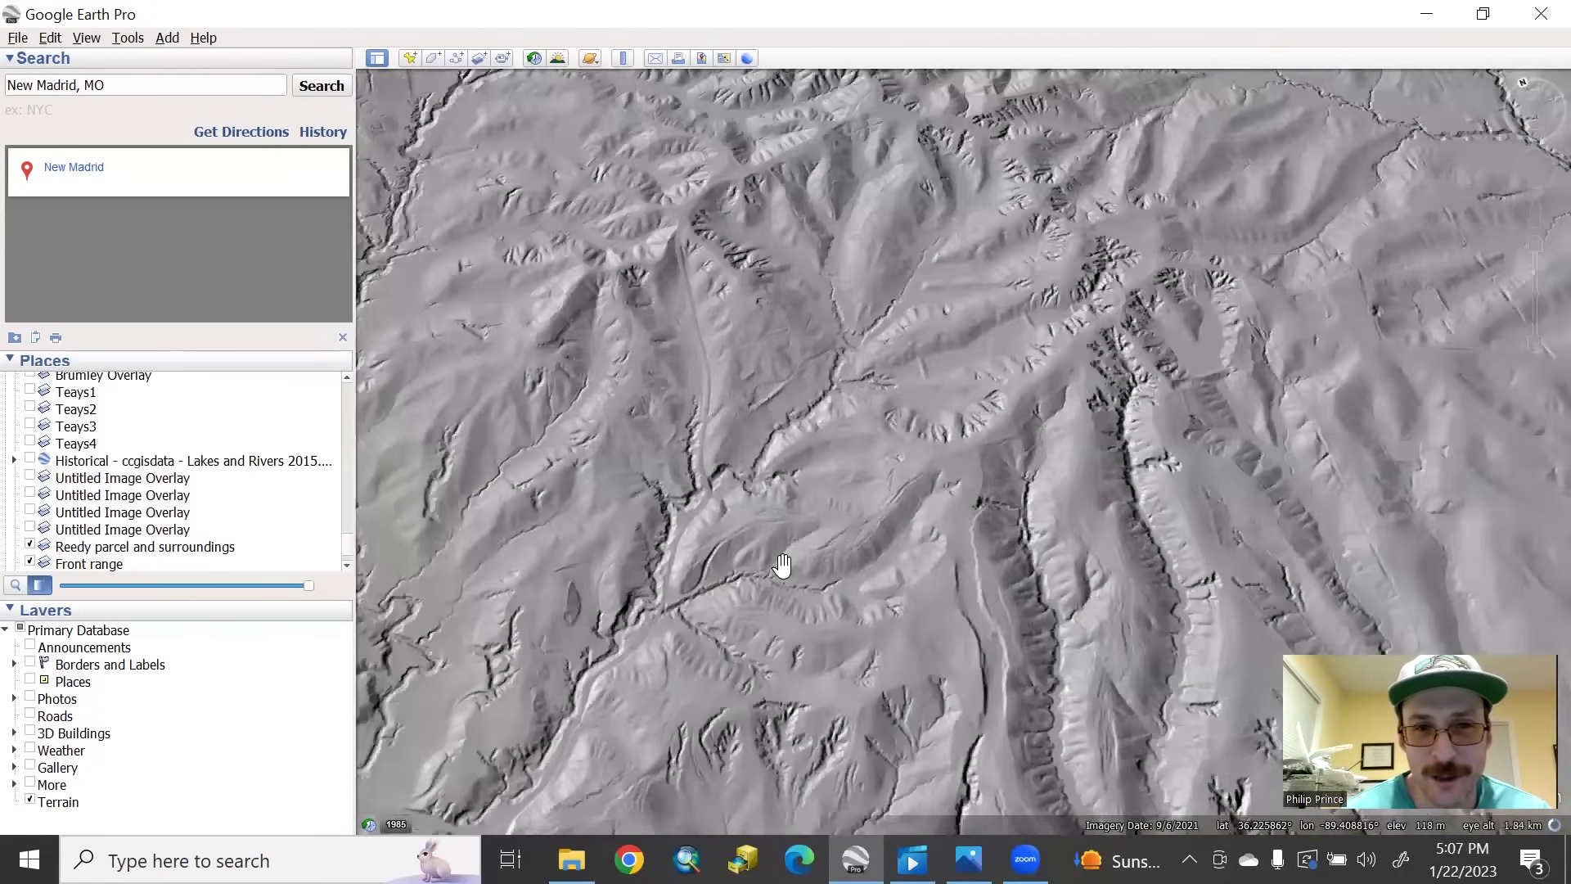
left_click_drag(757, 491, 1358, 474)
left_click_drag(1021, 363, 1064, 404)
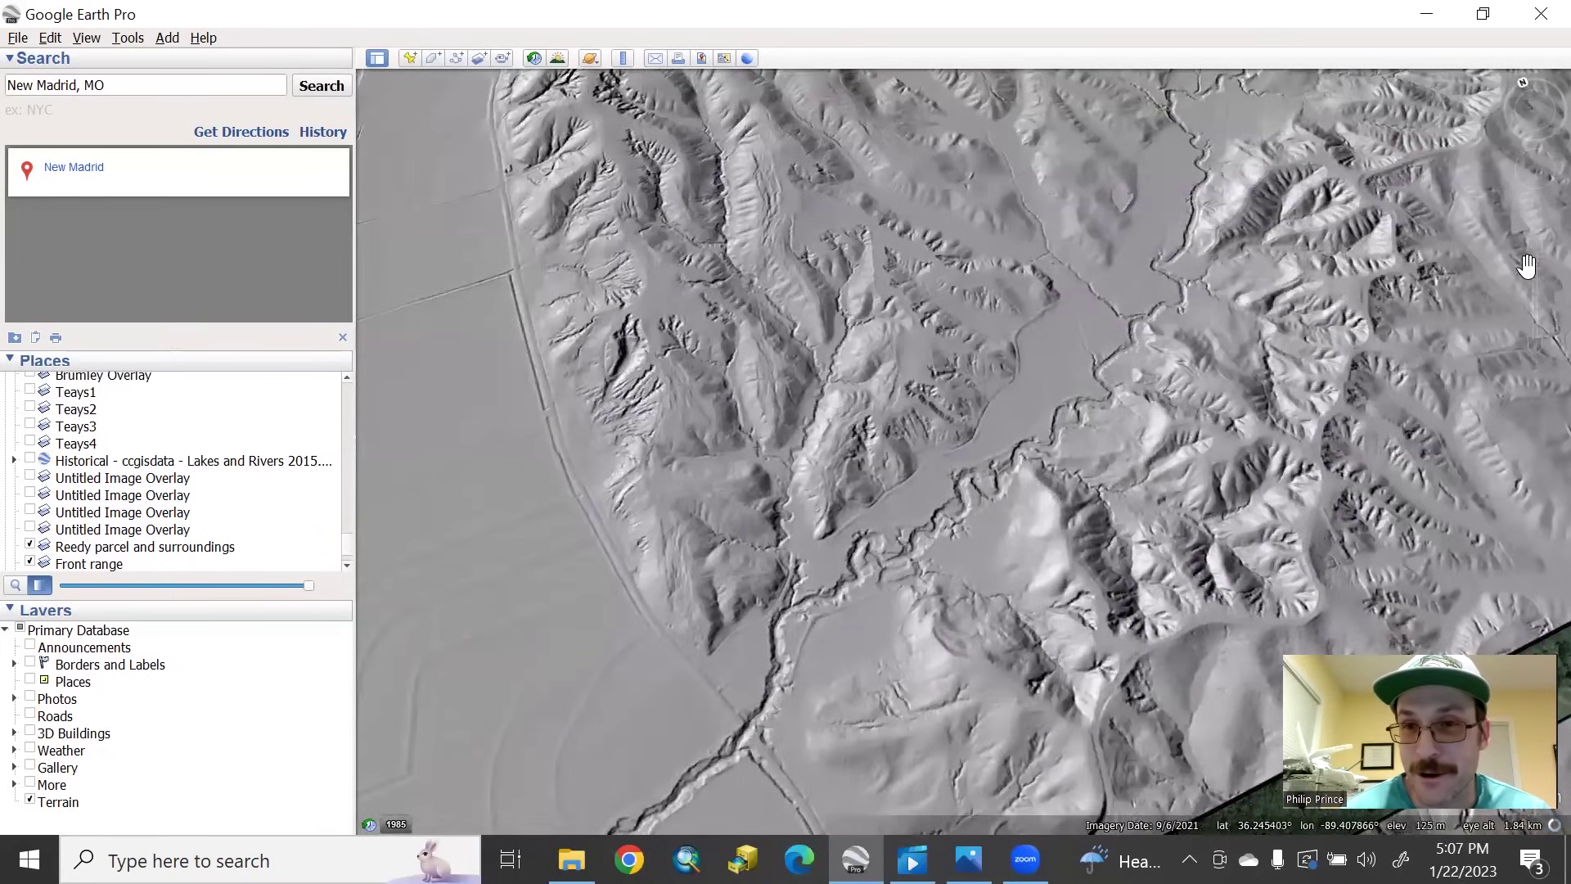
mouse_move(1540, 234)
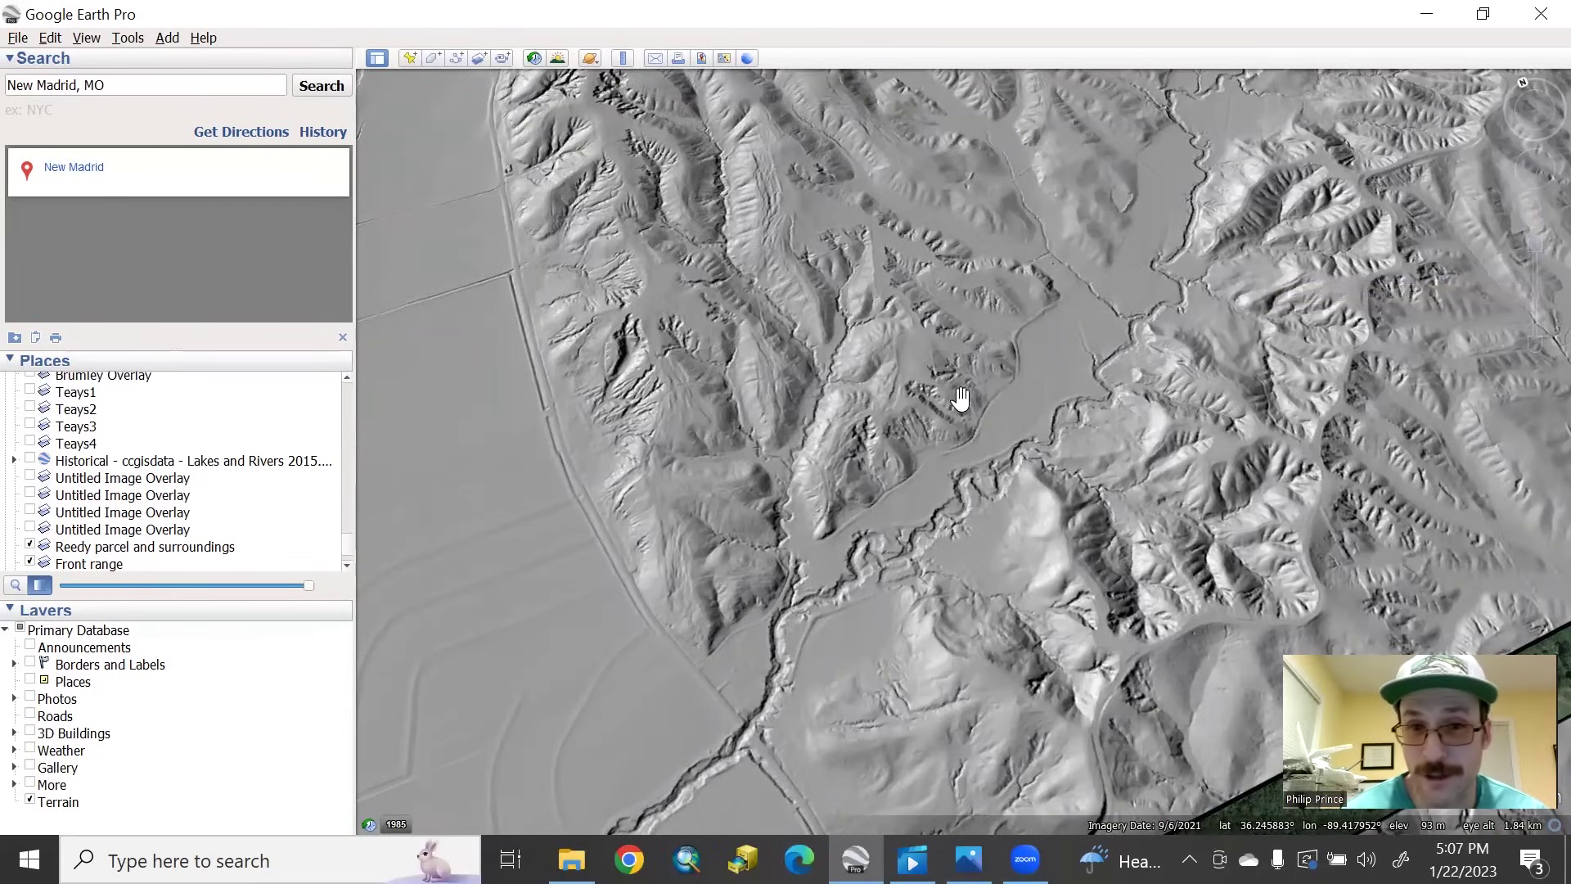
Zoom in, shift right along the valley, zoom out a step, and scroll Places to lower overlays.
left_click(1531, 244)
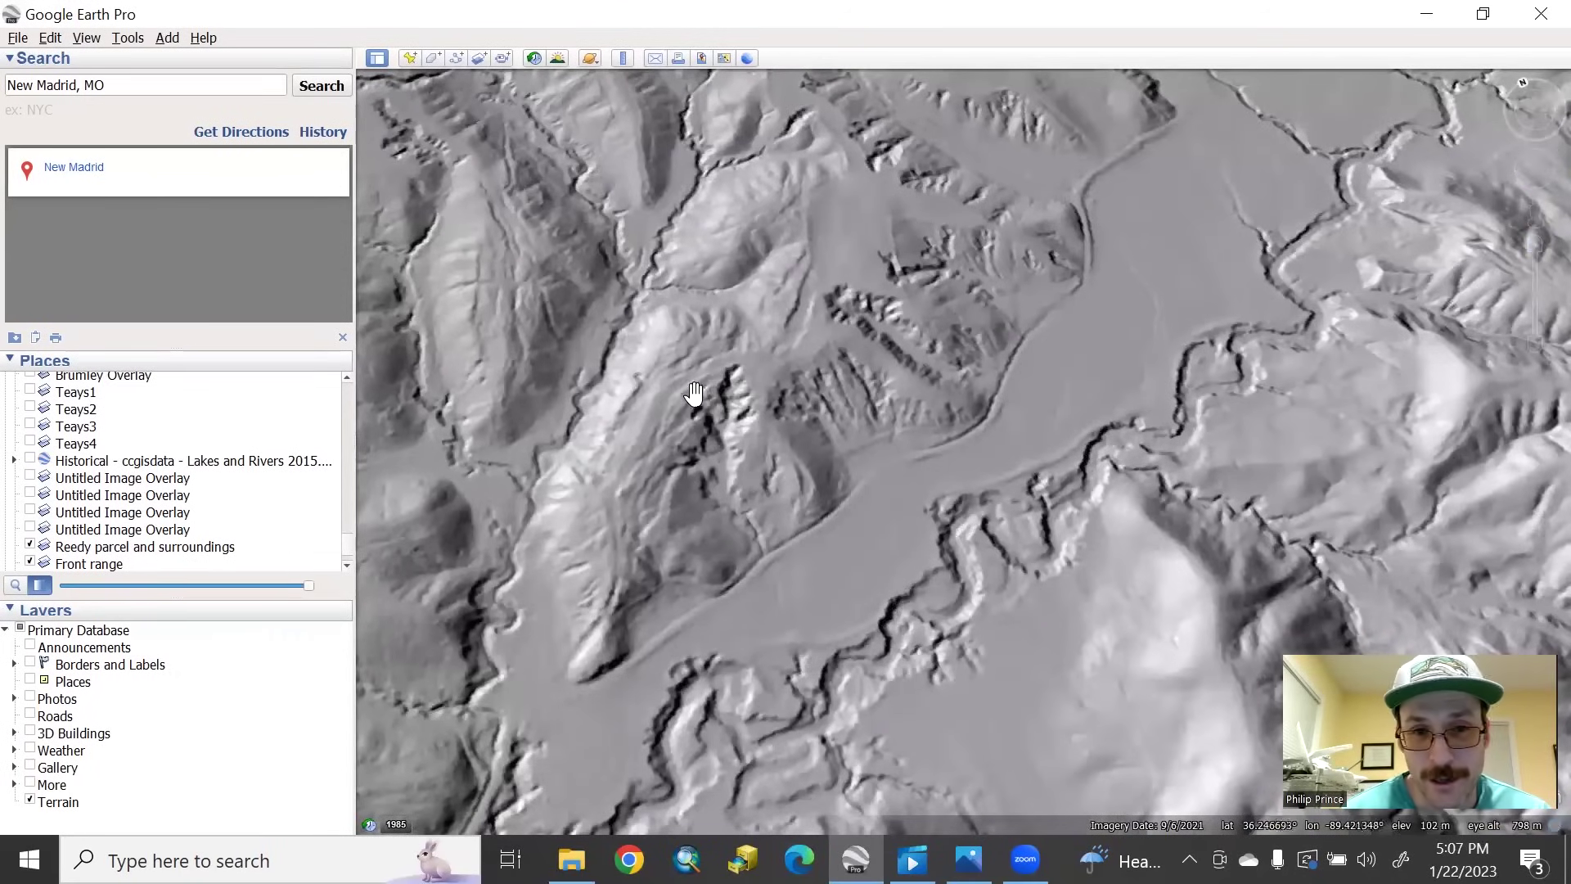
left_click_drag(679, 405, 860, 401)
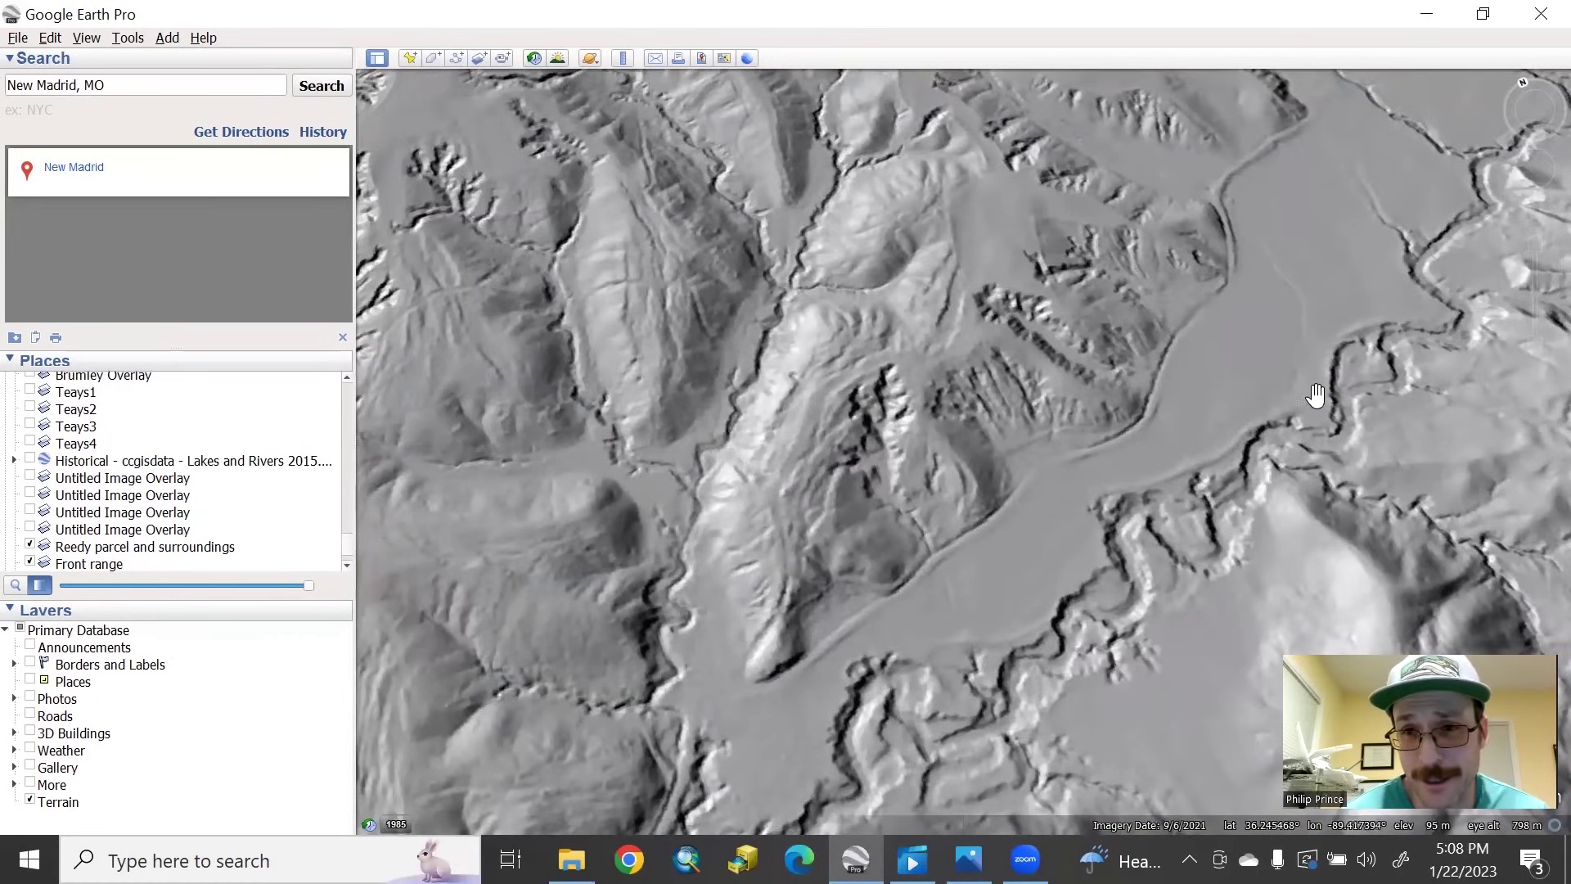
left_click(1536, 343)
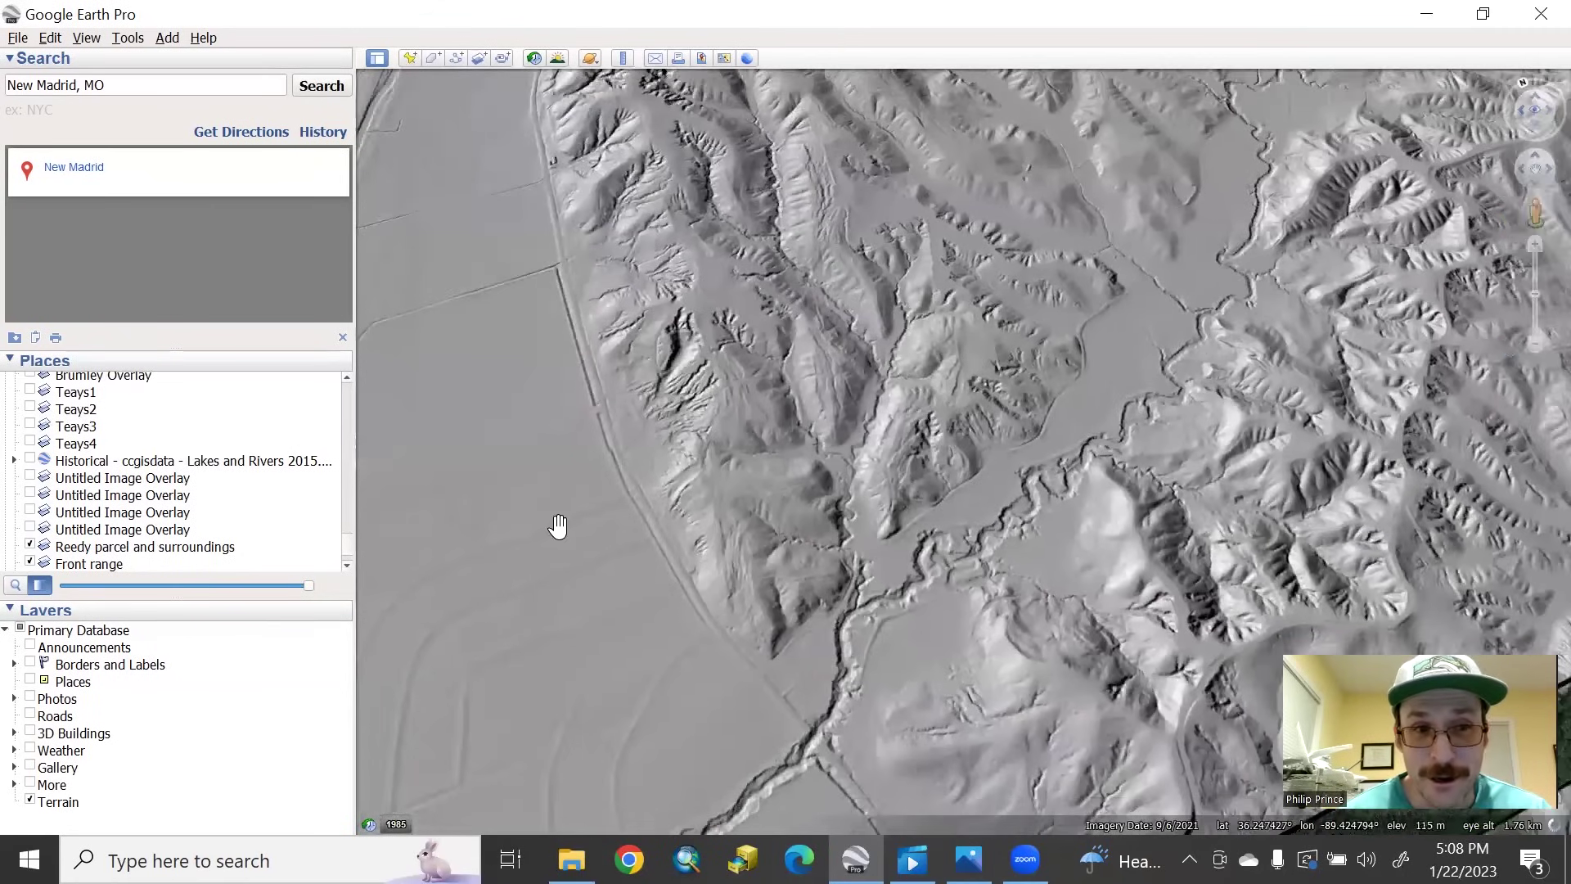
scroll(345, 546, "down", 2)
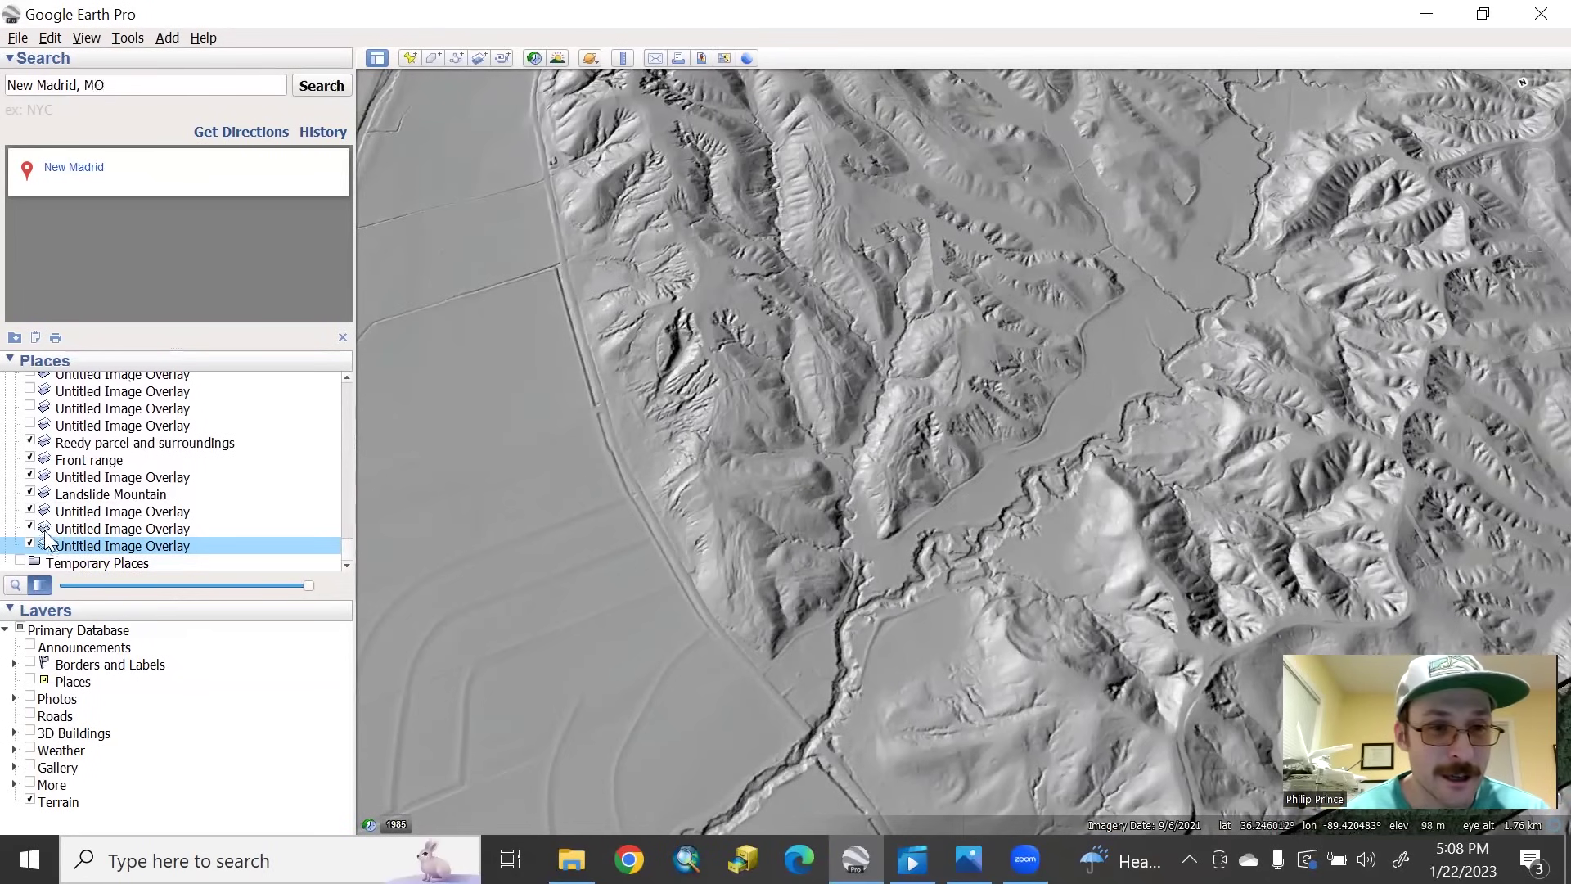
left_click(77, 528)
left_click_drag(311, 588, 64, 585)
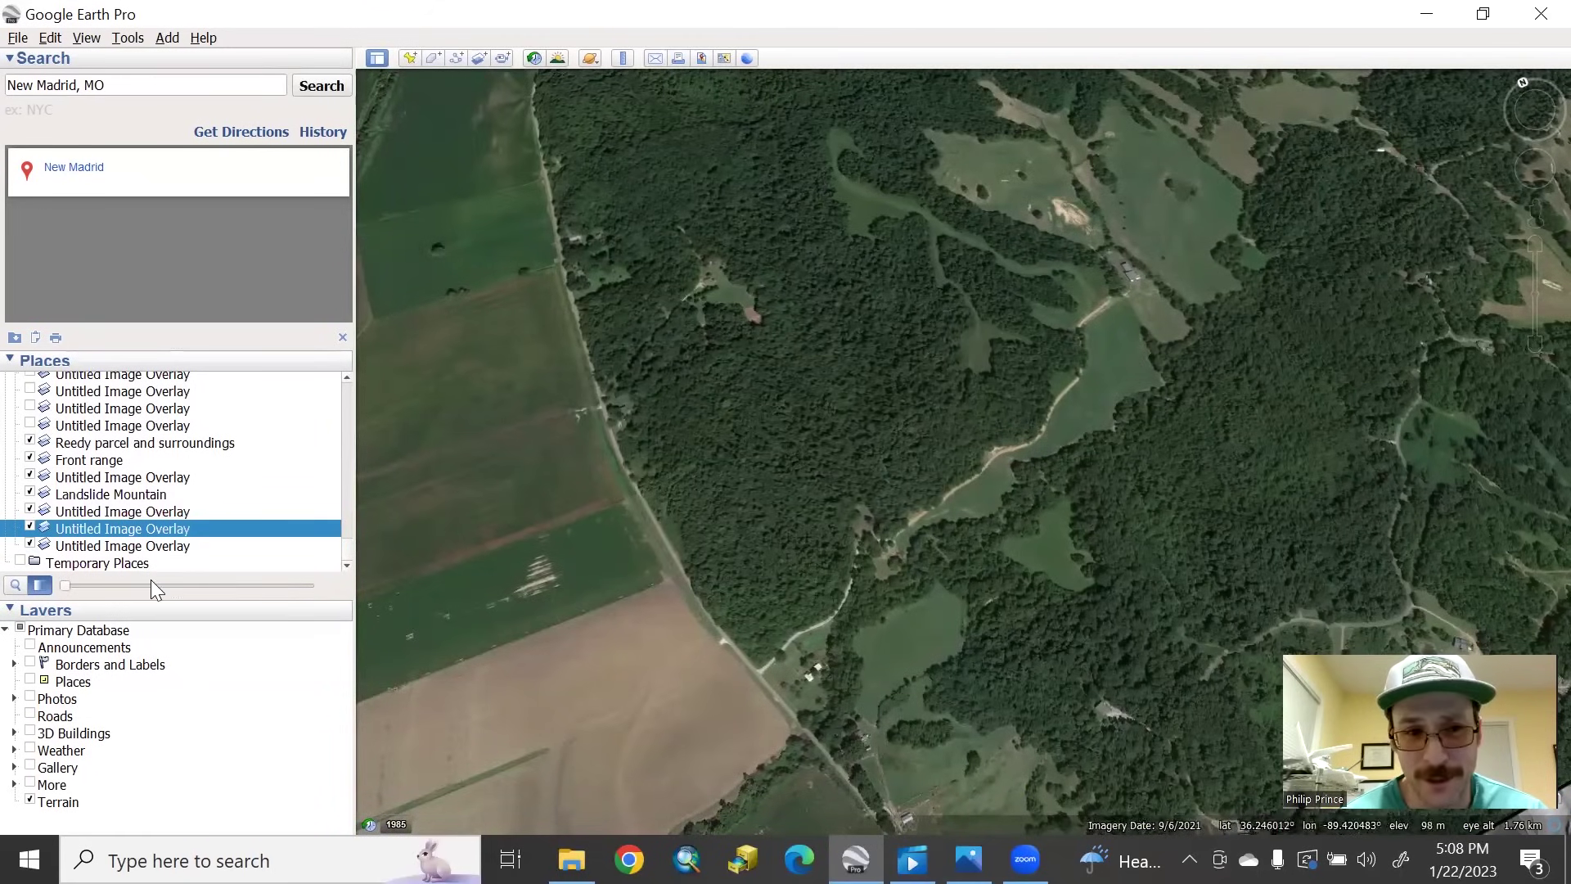
left_click_drag(66, 586, 241, 575)
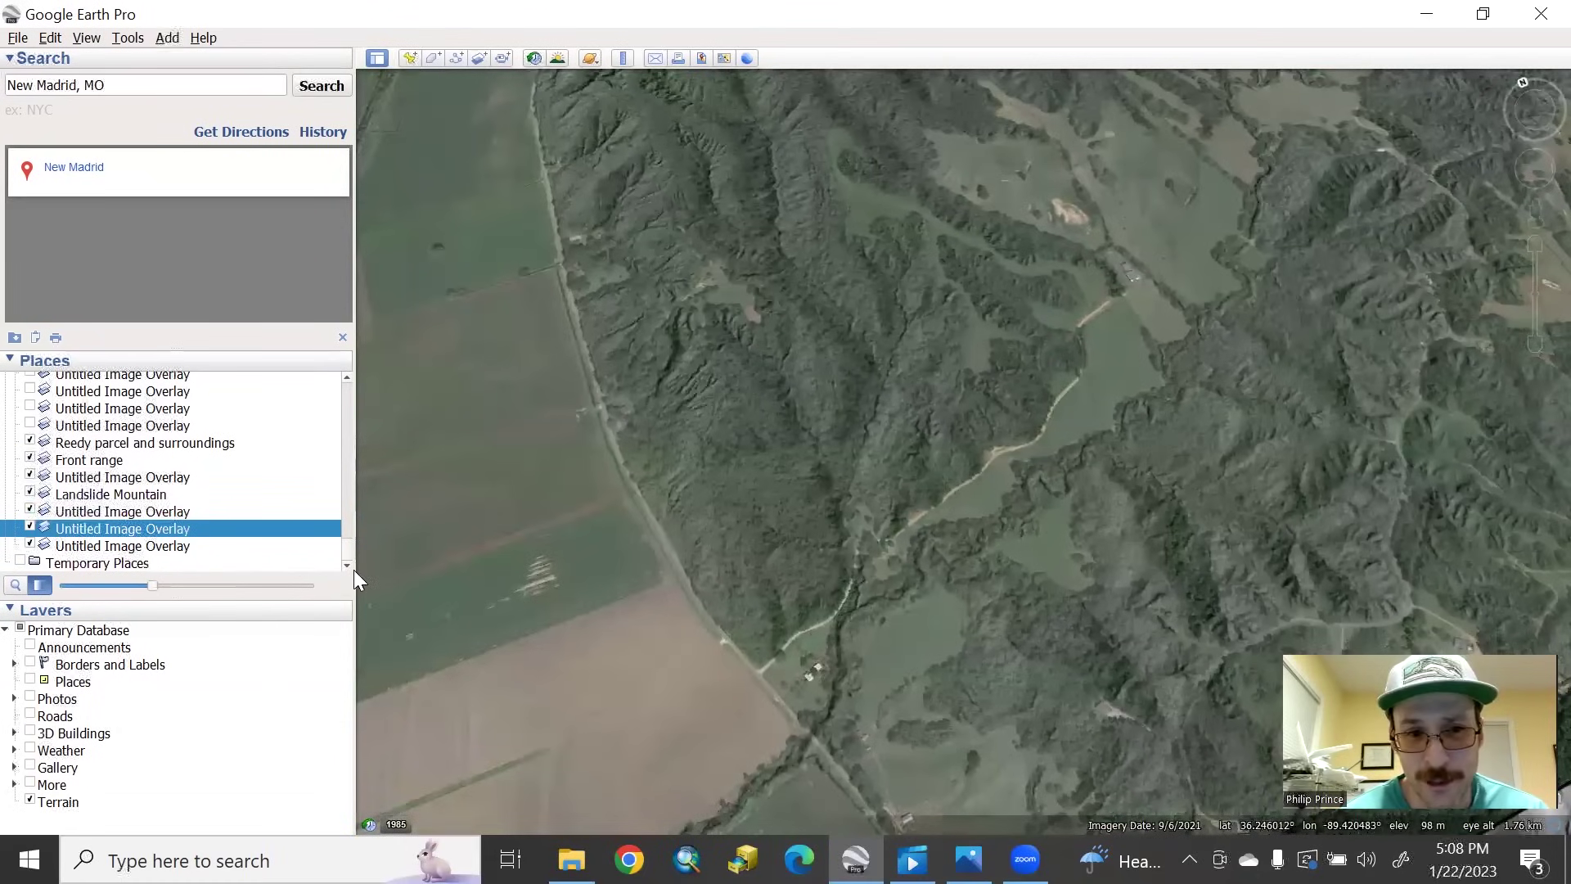
left_click_drag(358, 579, 360, 578)
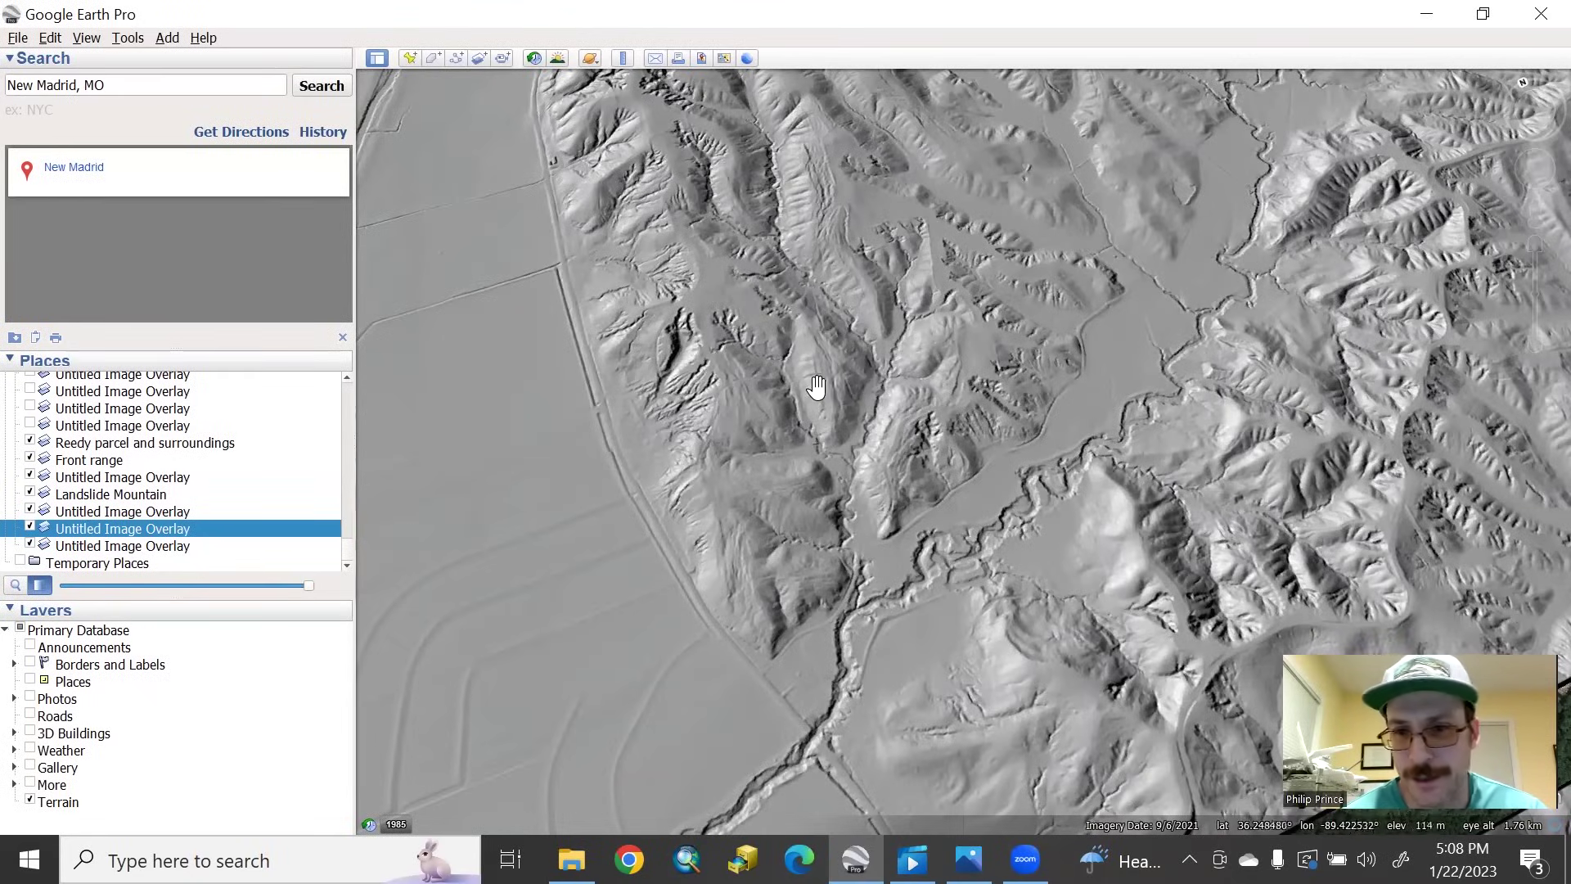
Pan the map until the hillshade overlay's edge with forest imagery appears at bottom right.
left_click_drag(827, 430, 1039, 336)
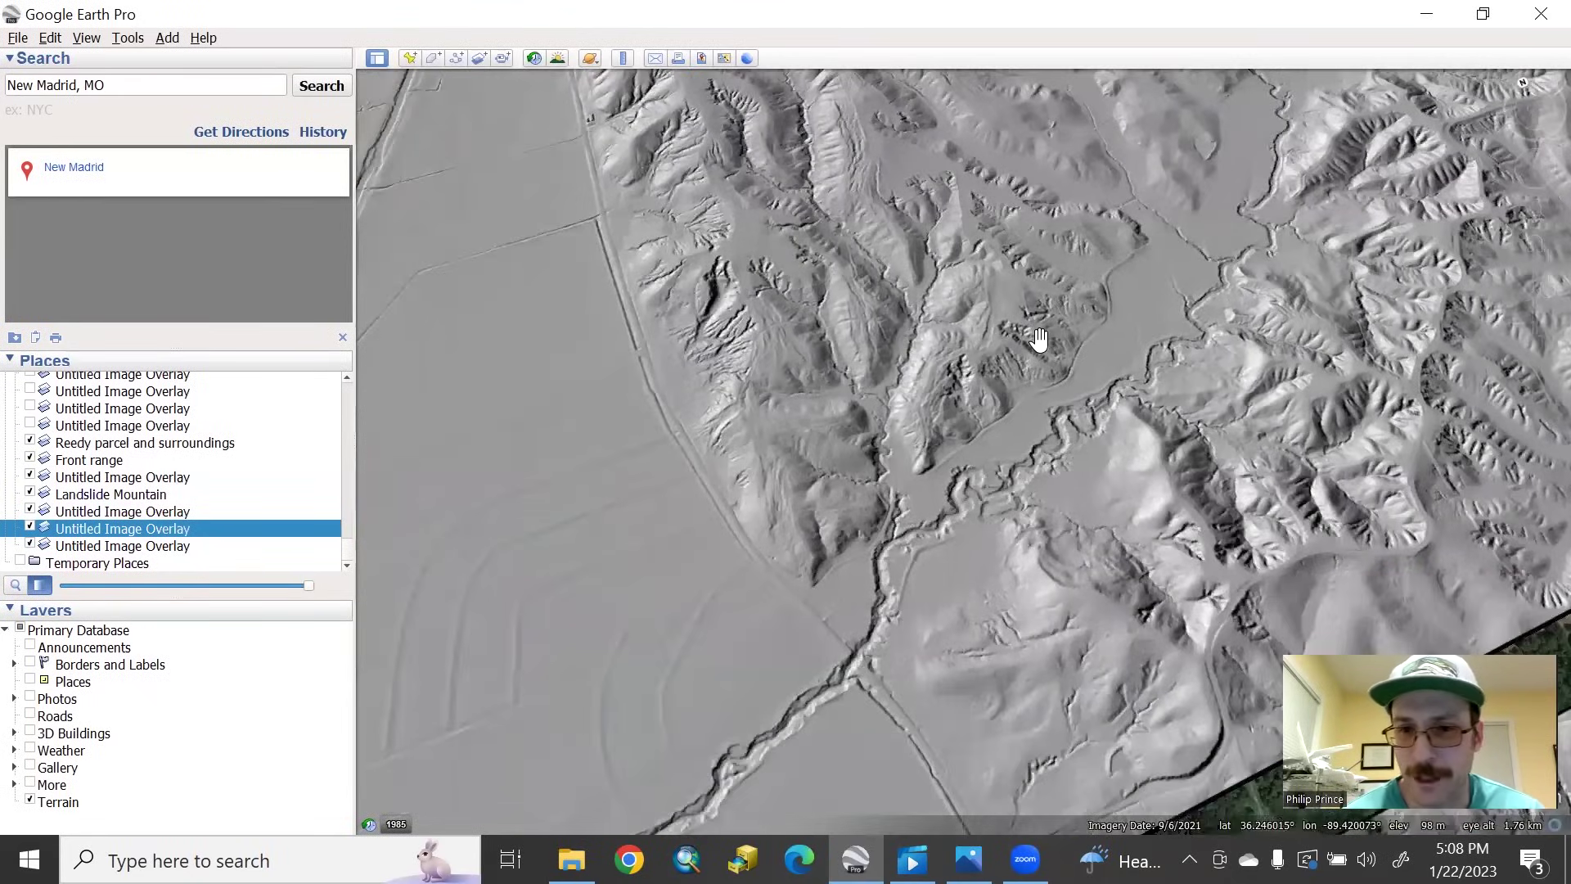